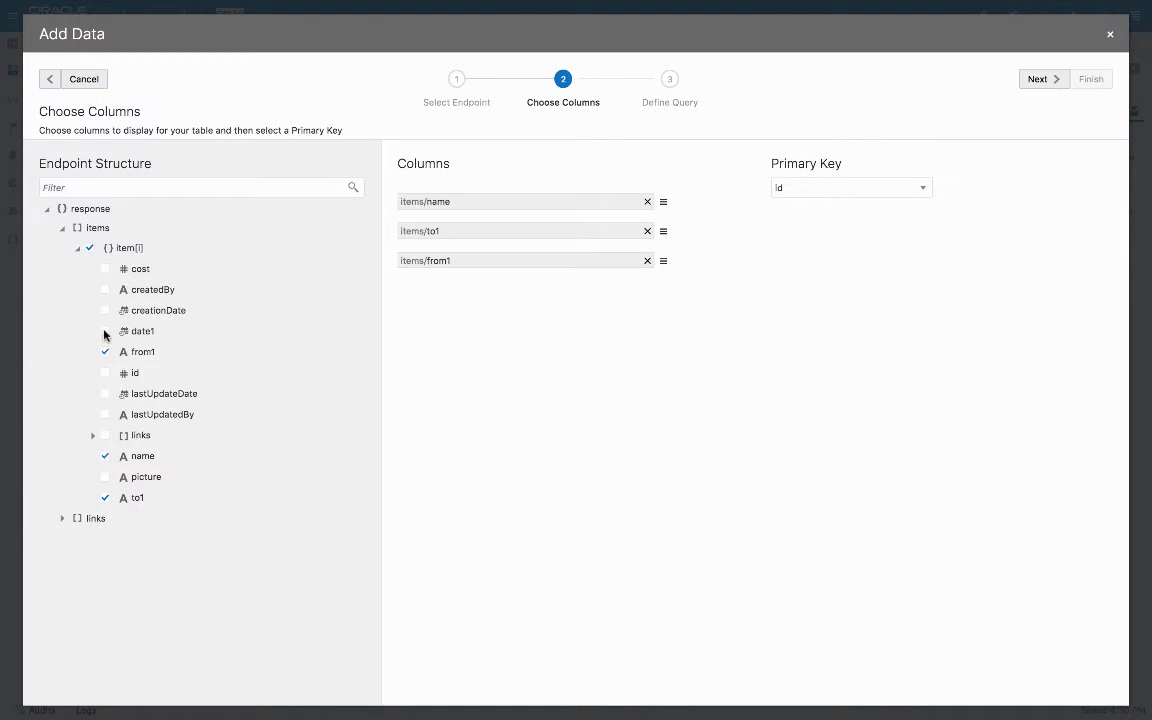
Add date1, cost and picture as columns, move from1 above to1, and finish the wizard
left_click(105, 331)
left_click(105, 268)
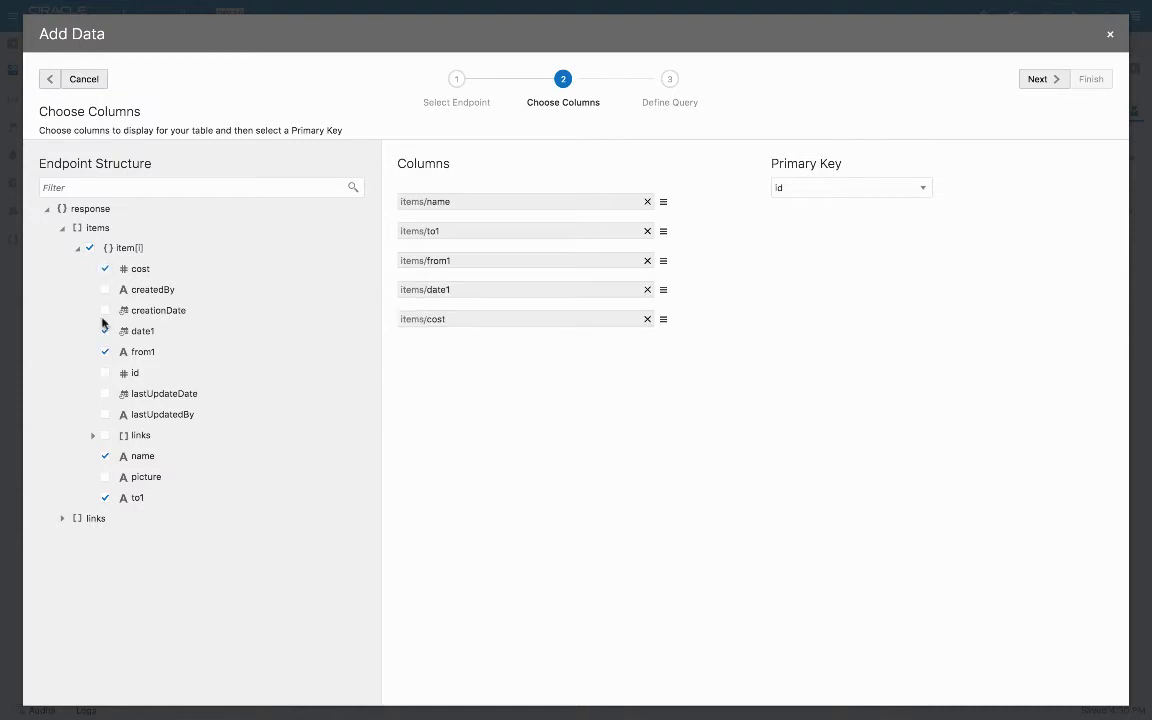
left_click(106, 477)
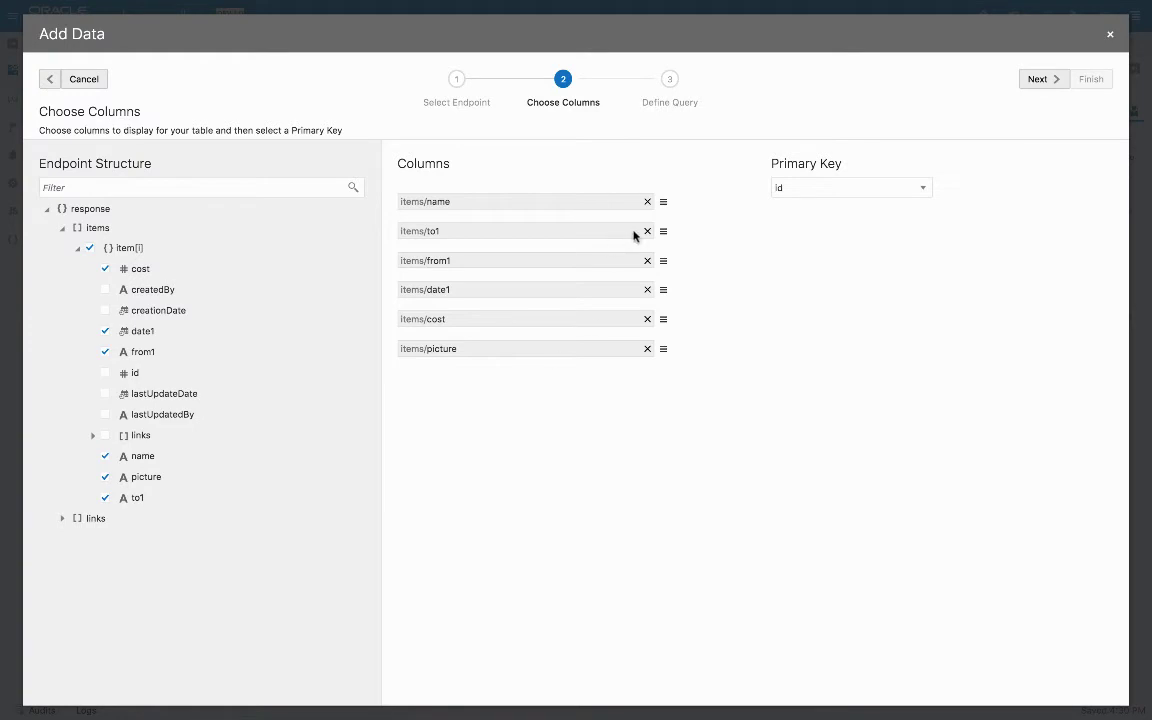
left_click_drag(662, 260, 666, 226)
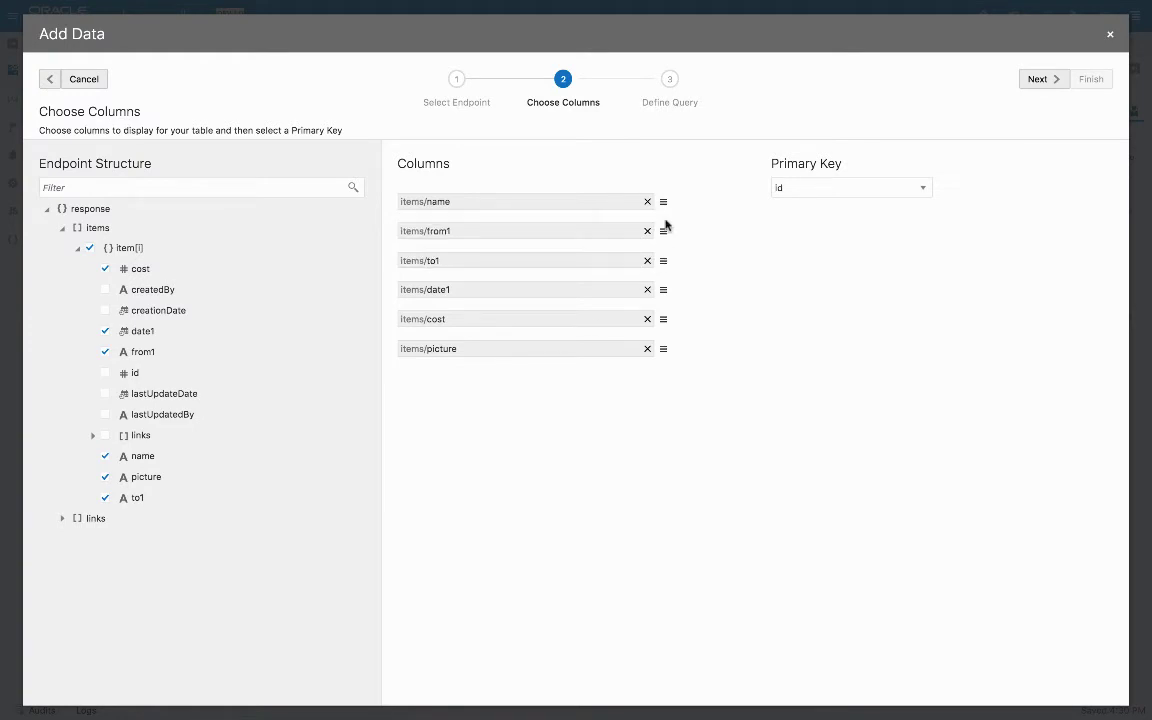
left_click(1042, 79)
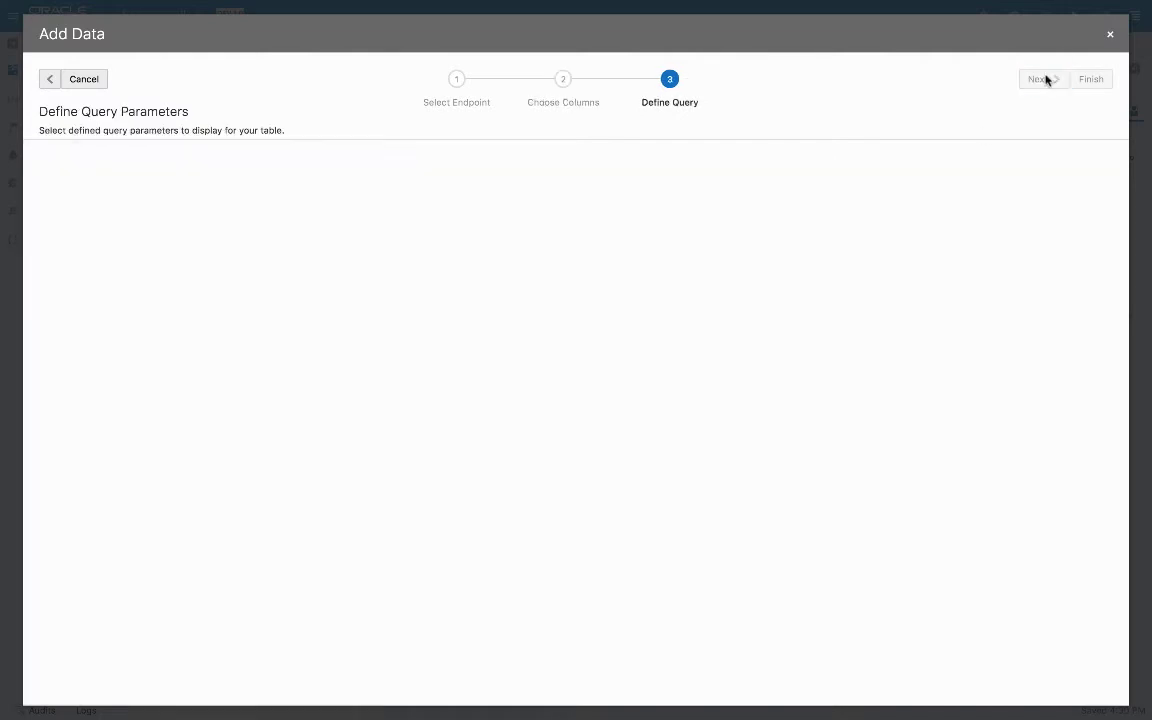
left_click(1090, 80)
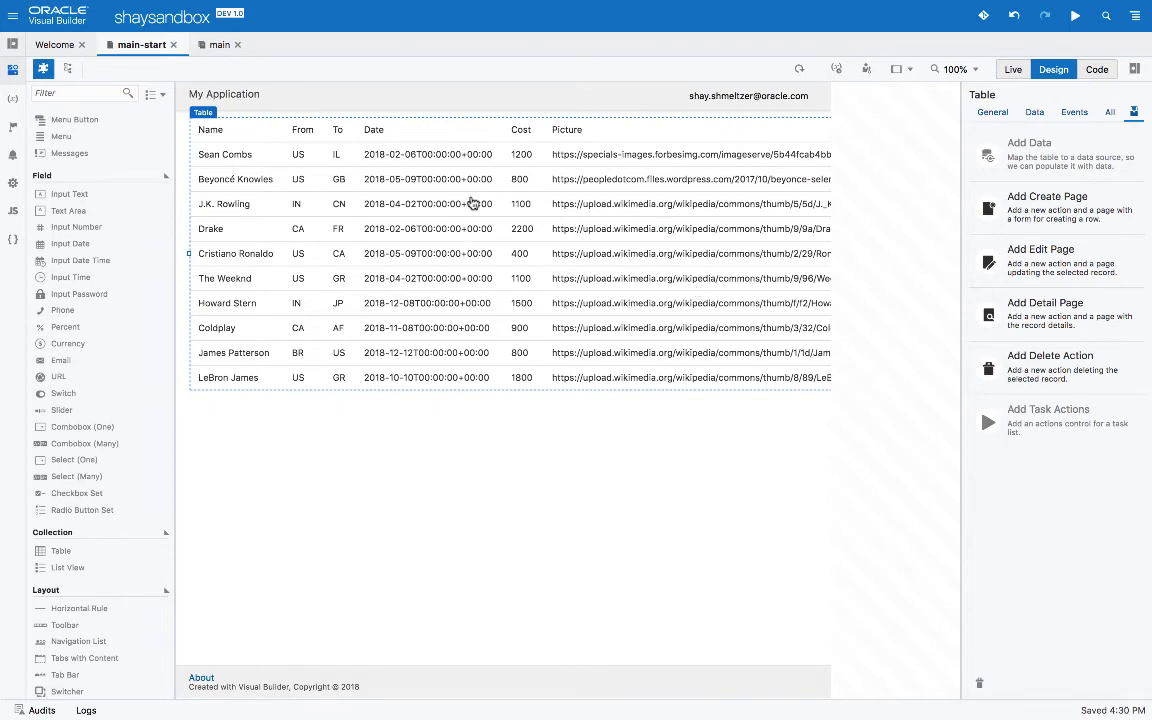
Set the travel table's Display property to Grid
left_click(988, 113)
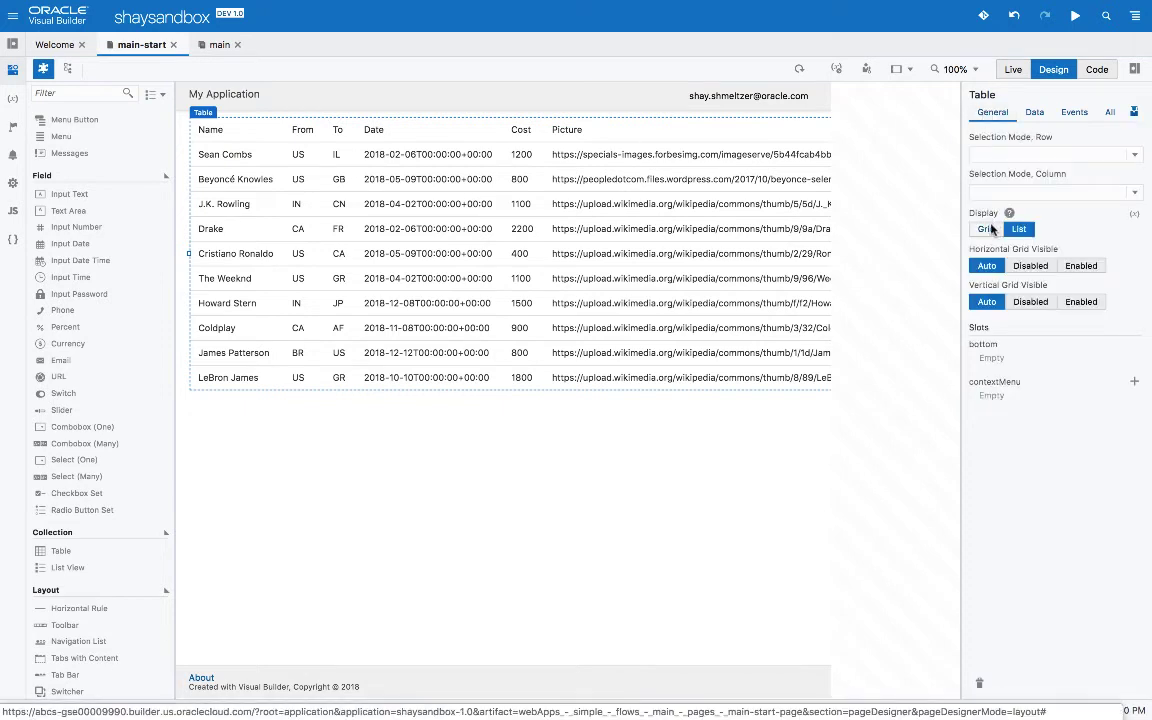
left_click(987, 229)
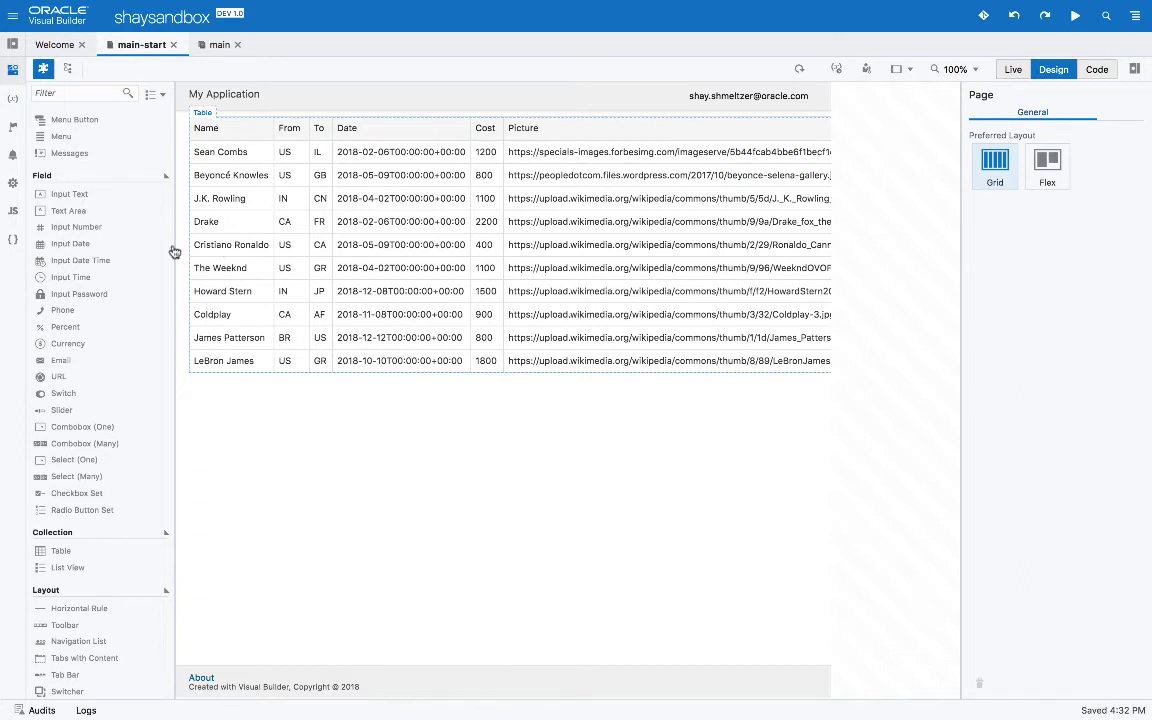
scroll(121, 257, "up", 5)
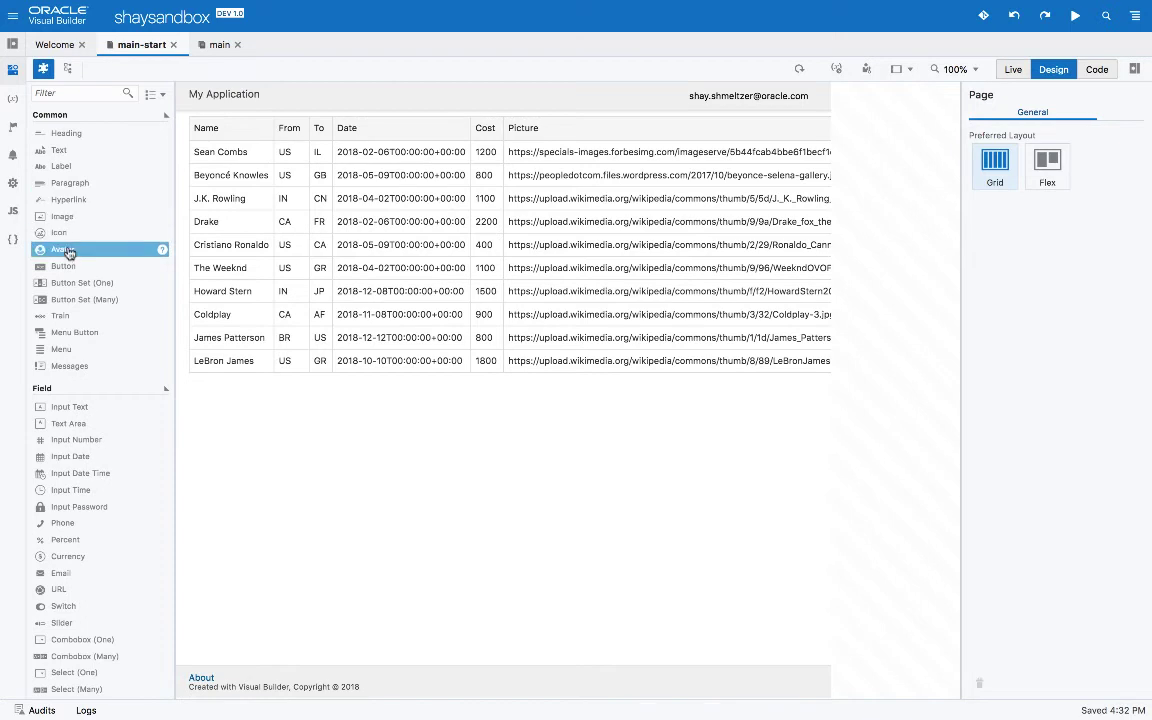
Place an Avatar in the Picture column with Src bound to $current.row.picture
left_click_drag(68, 253, 557, 205)
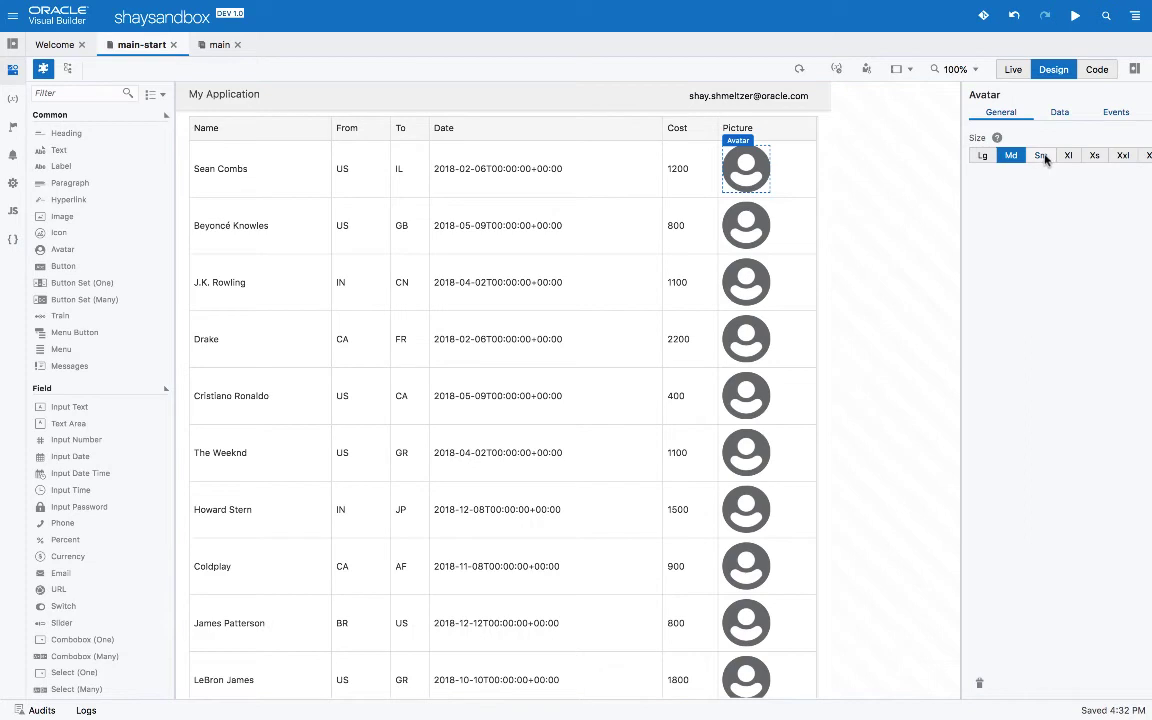
left_click(1059, 113)
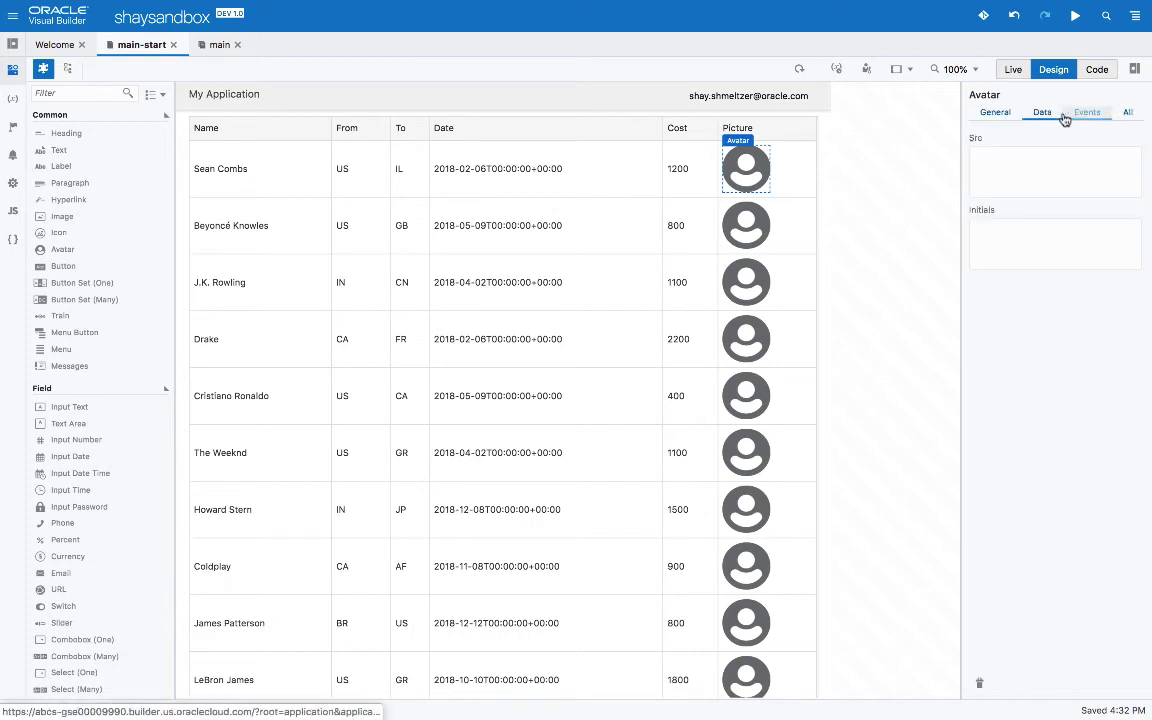
left_click(1134, 141)
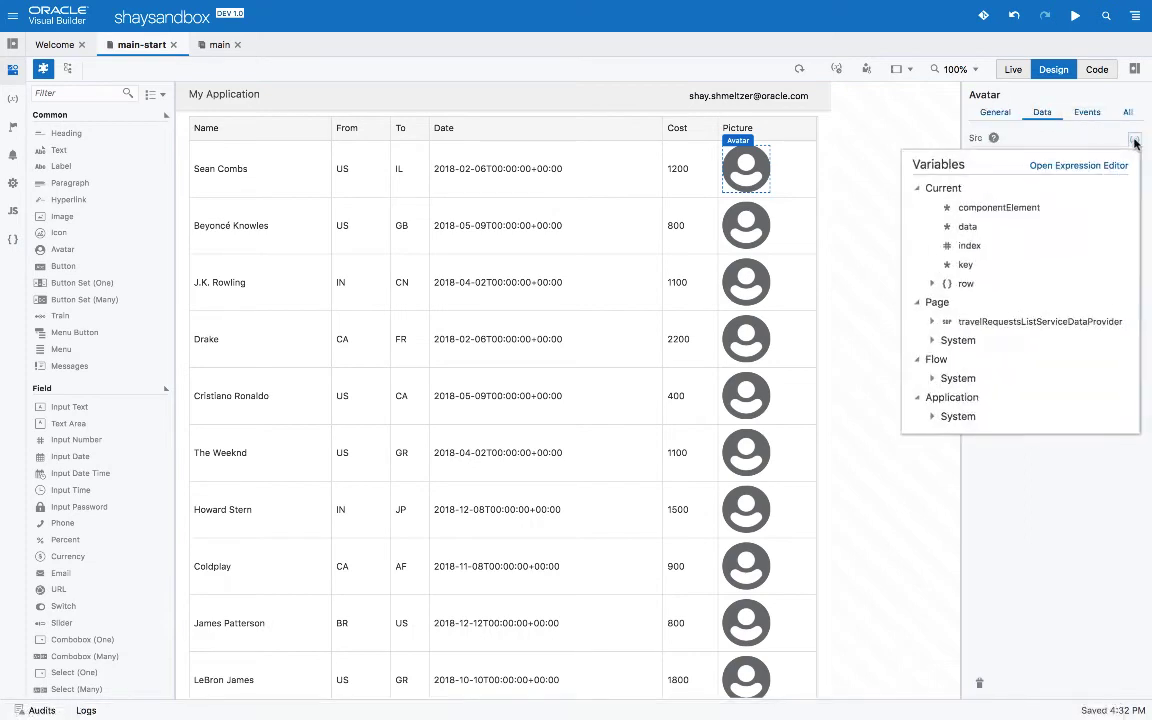
left_click(933, 286)
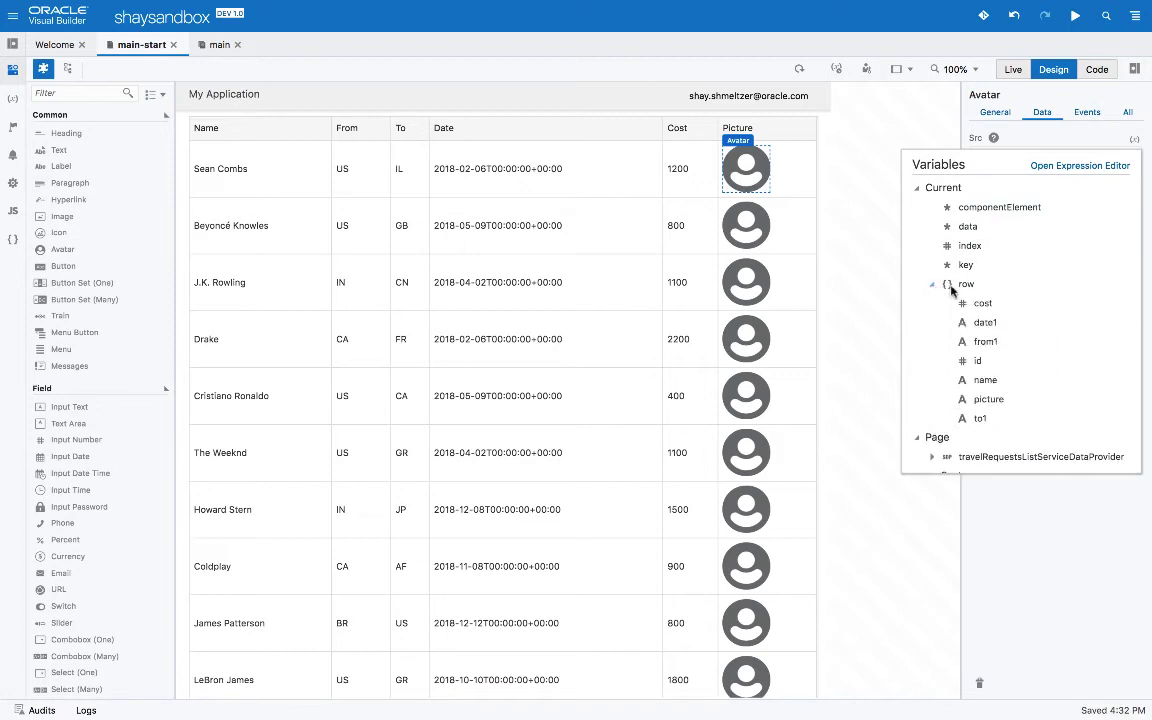
left_click(977, 403)
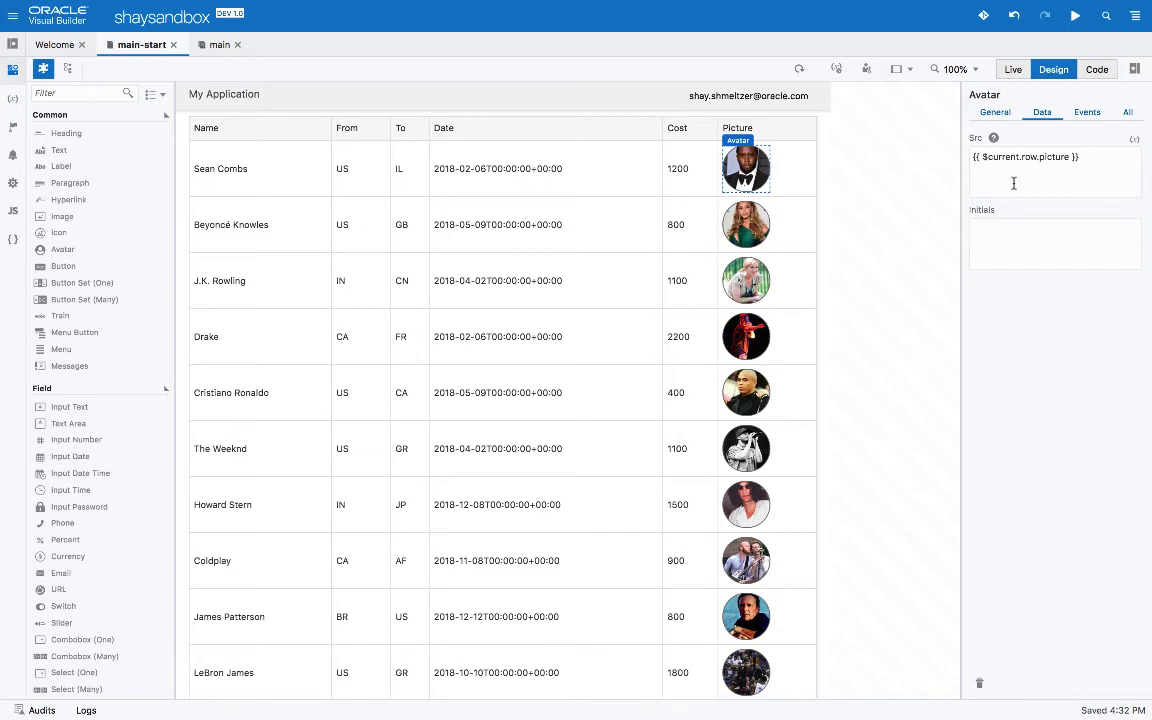
left_click(791, 135)
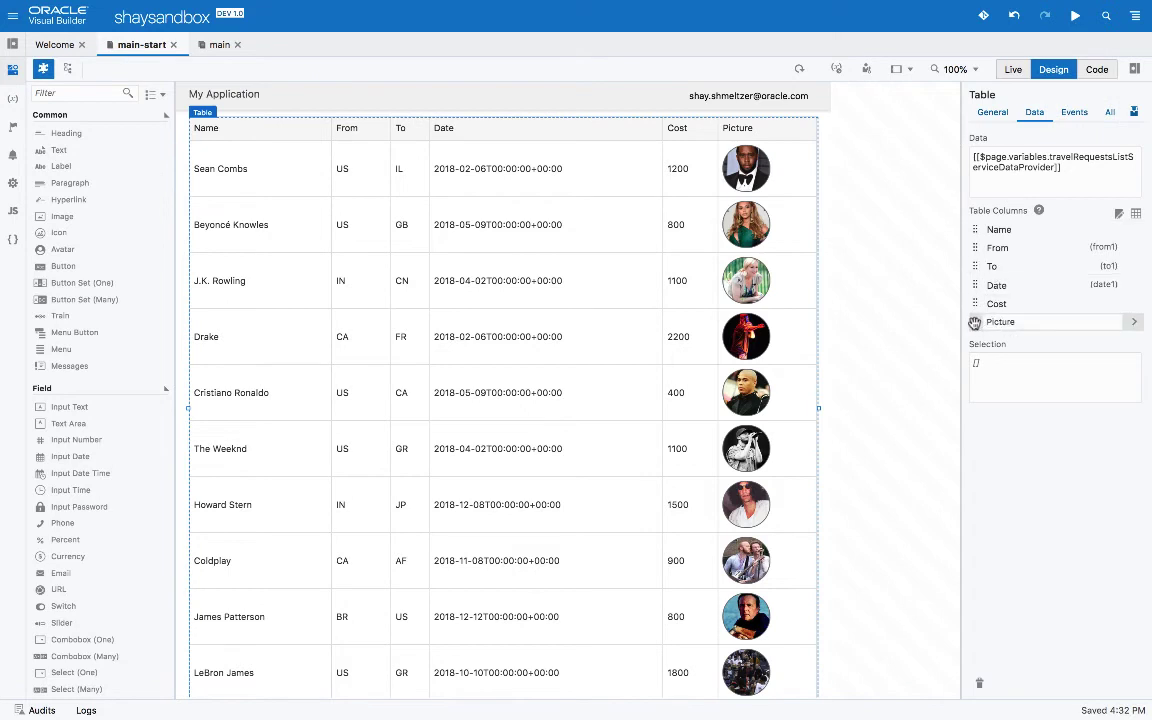
Move the Picture column to the top and put an Input Date into the Date column
left_click_drag(975, 321, 973, 229)
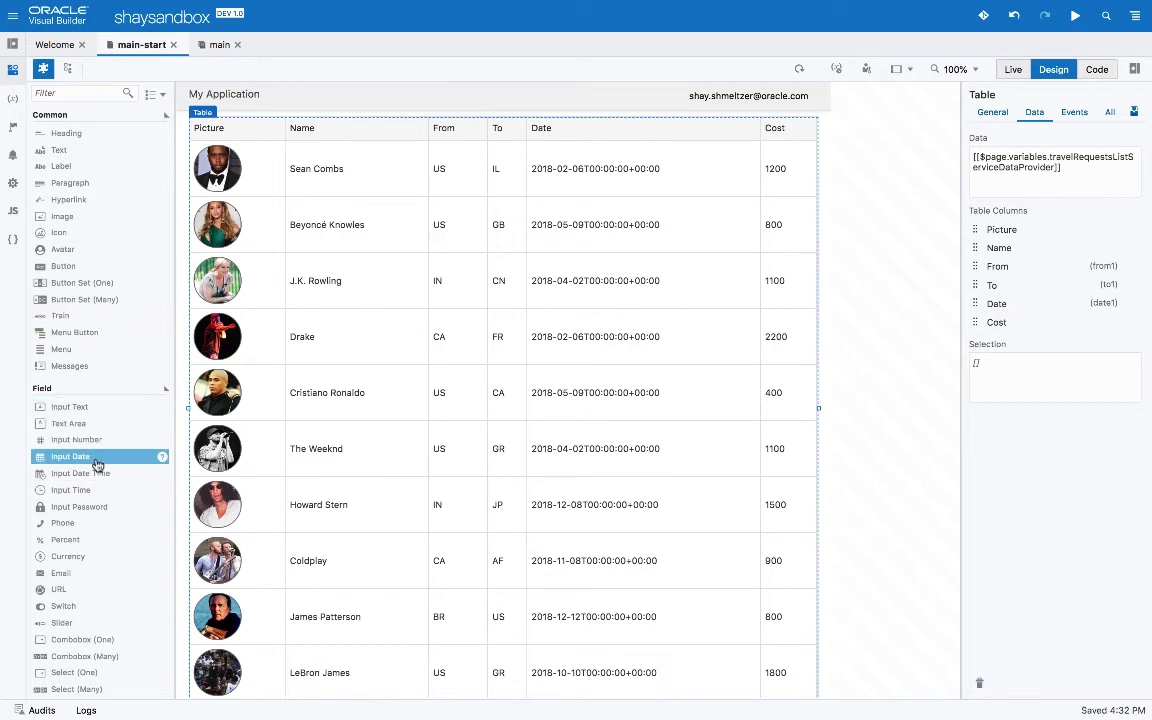
left_click_drag(97, 465, 549, 218)
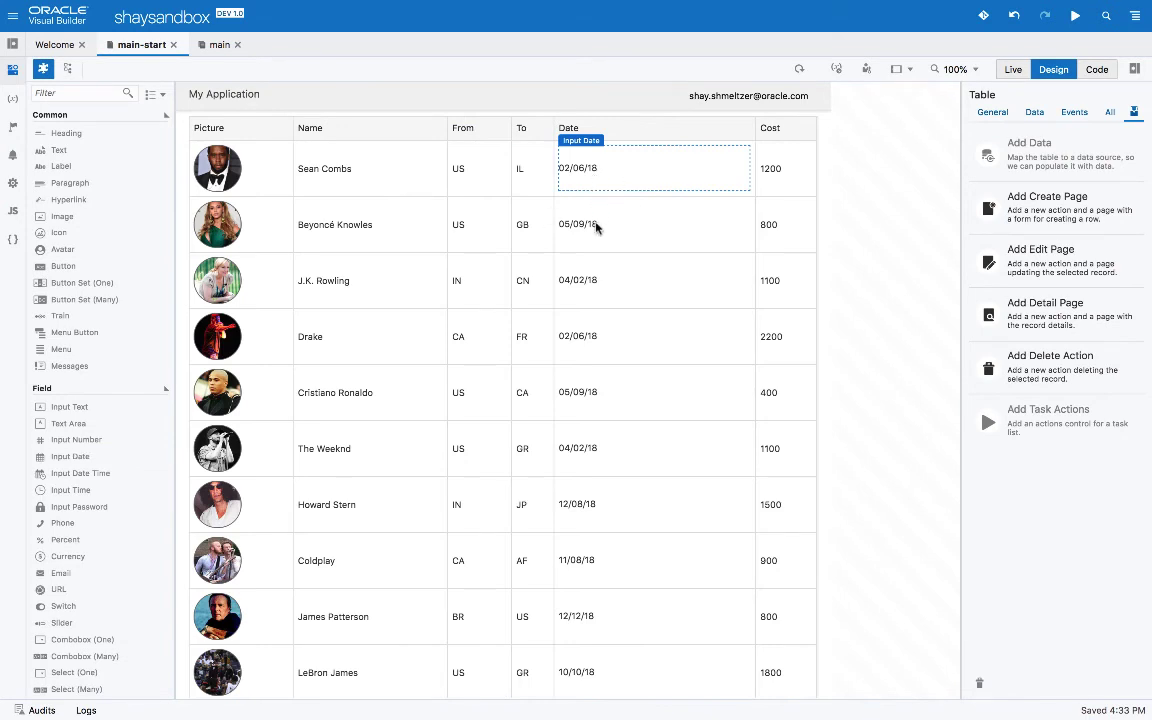
Set the Date column's Input Date converter to the Short format, e.g. 2/6/18
left_click(795, 241)
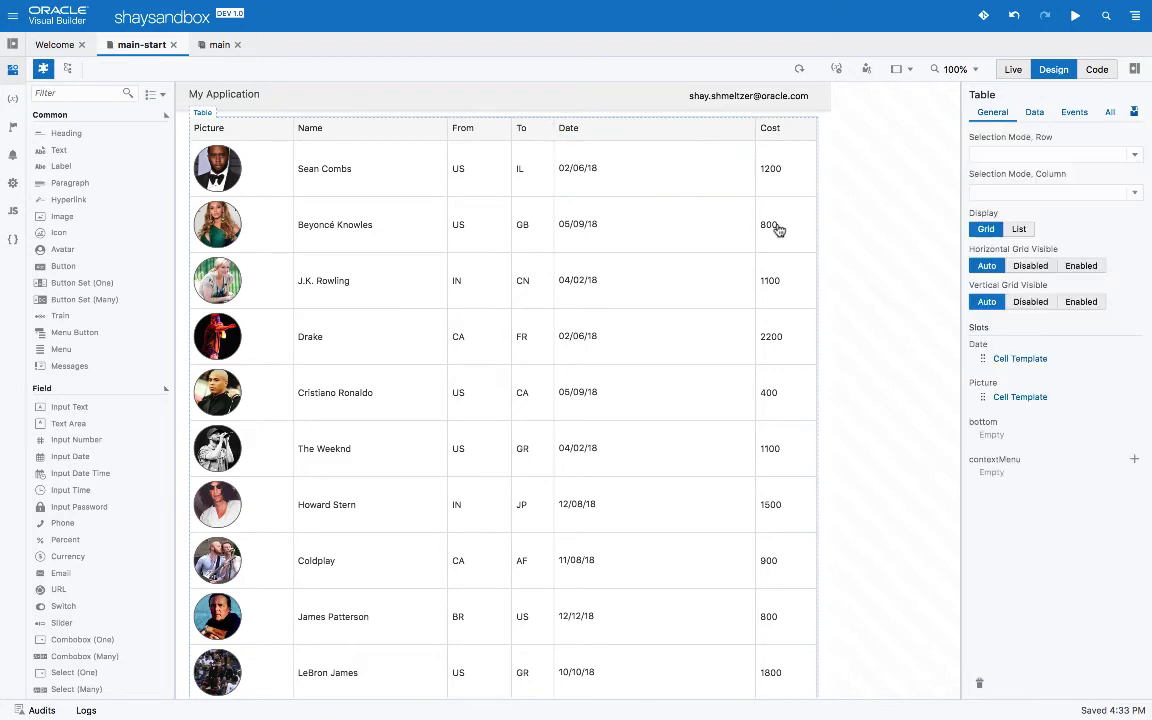
left_click(608, 177)
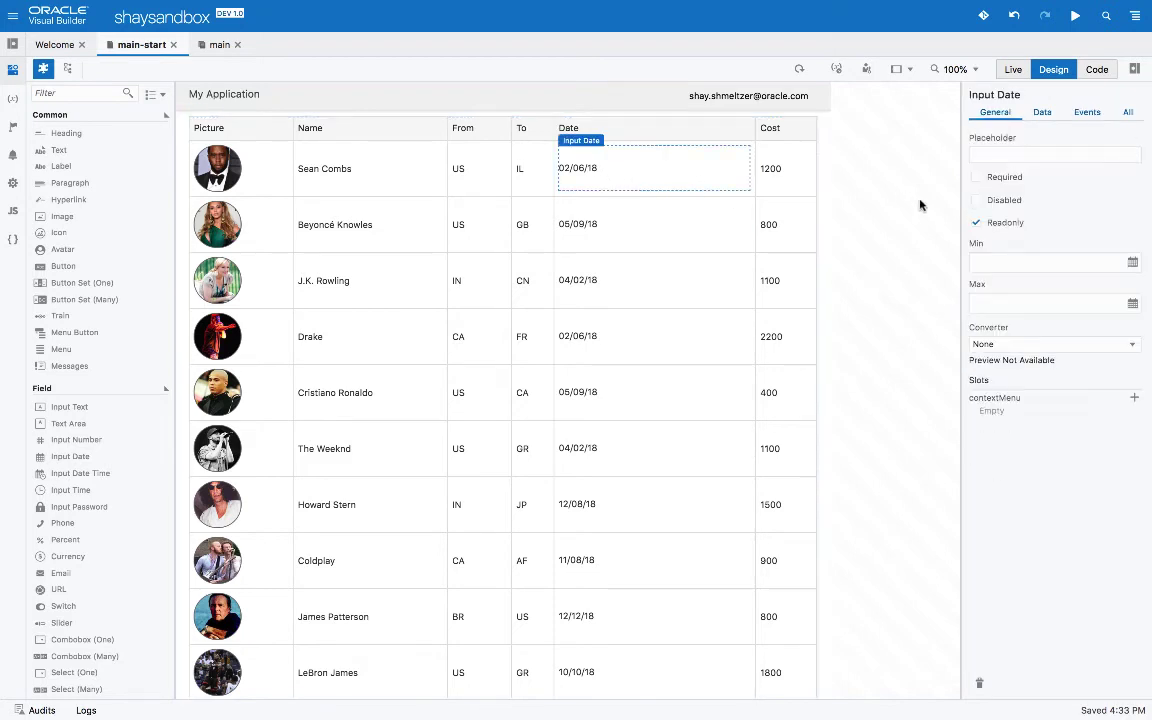
left_click(990, 343)
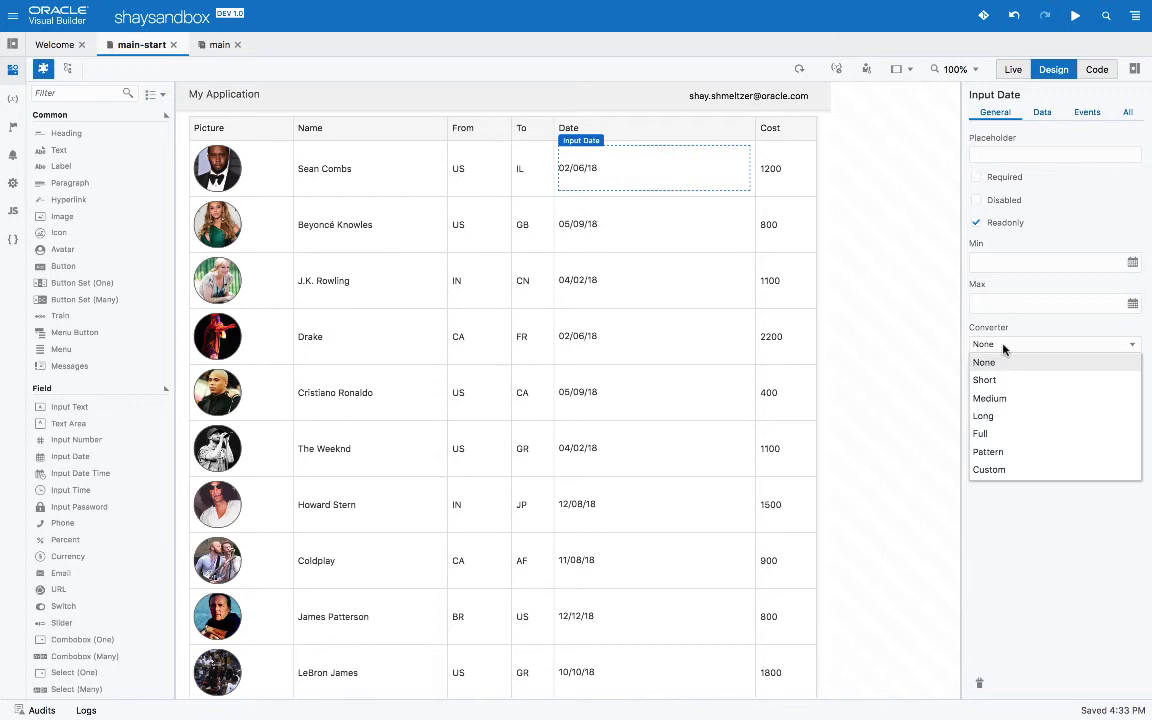
left_click(1000, 416)
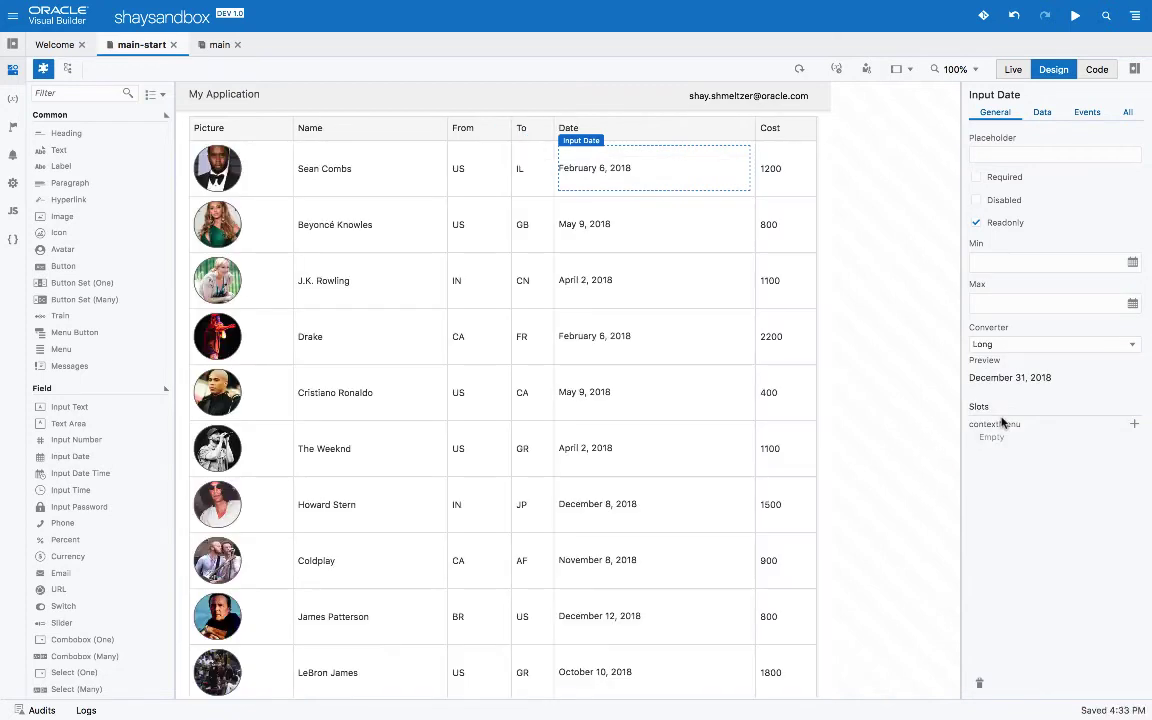
left_click(1000, 346)
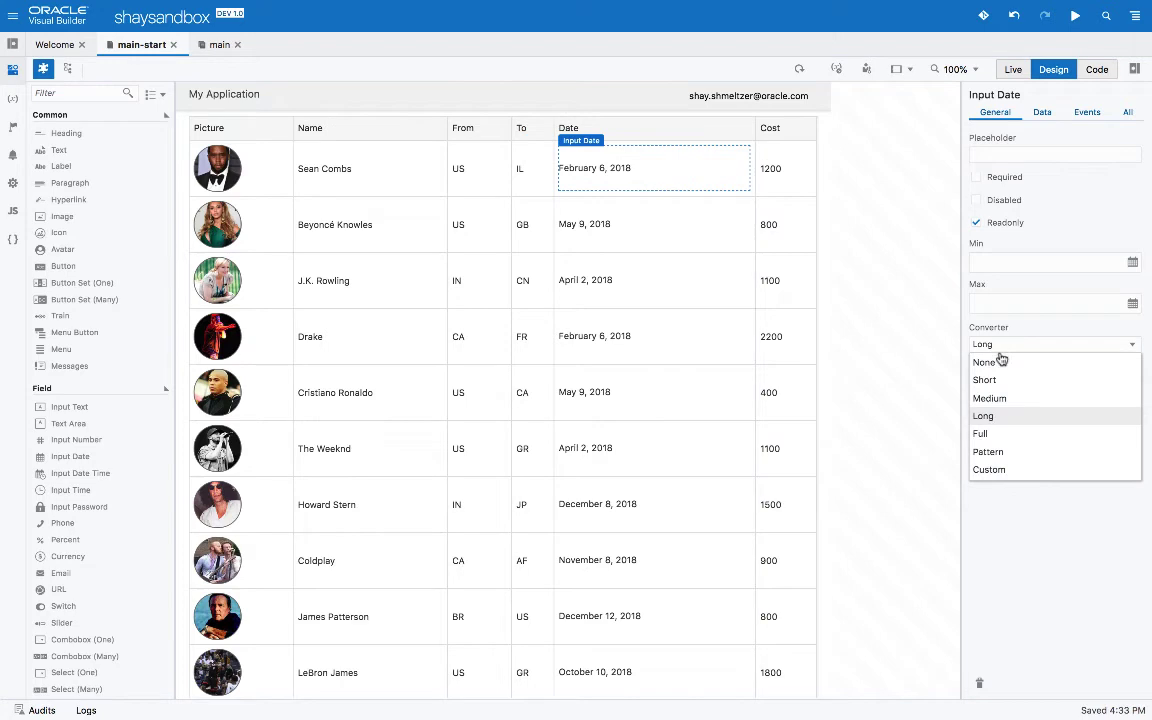
left_click(1000, 380)
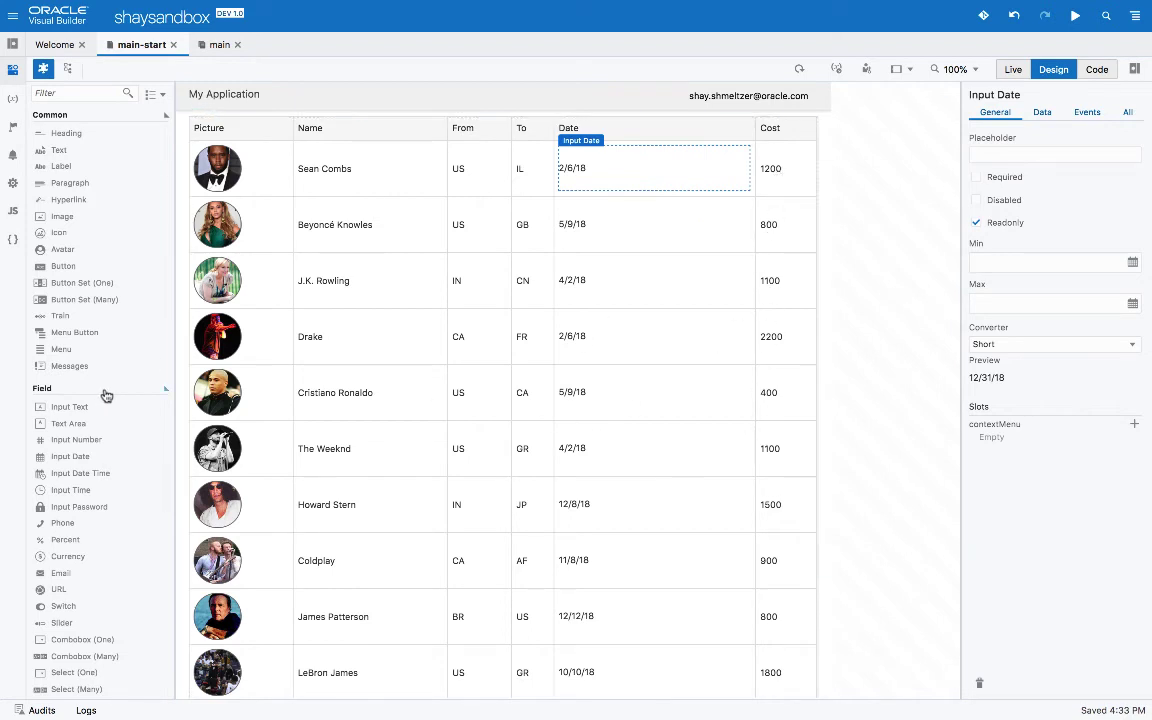
Put a Linear Status Meter in the Cost column and set its Maximum Value to 2000
scroll(104, 394, "down", 8)
scroll(106, 396, "down", 5)
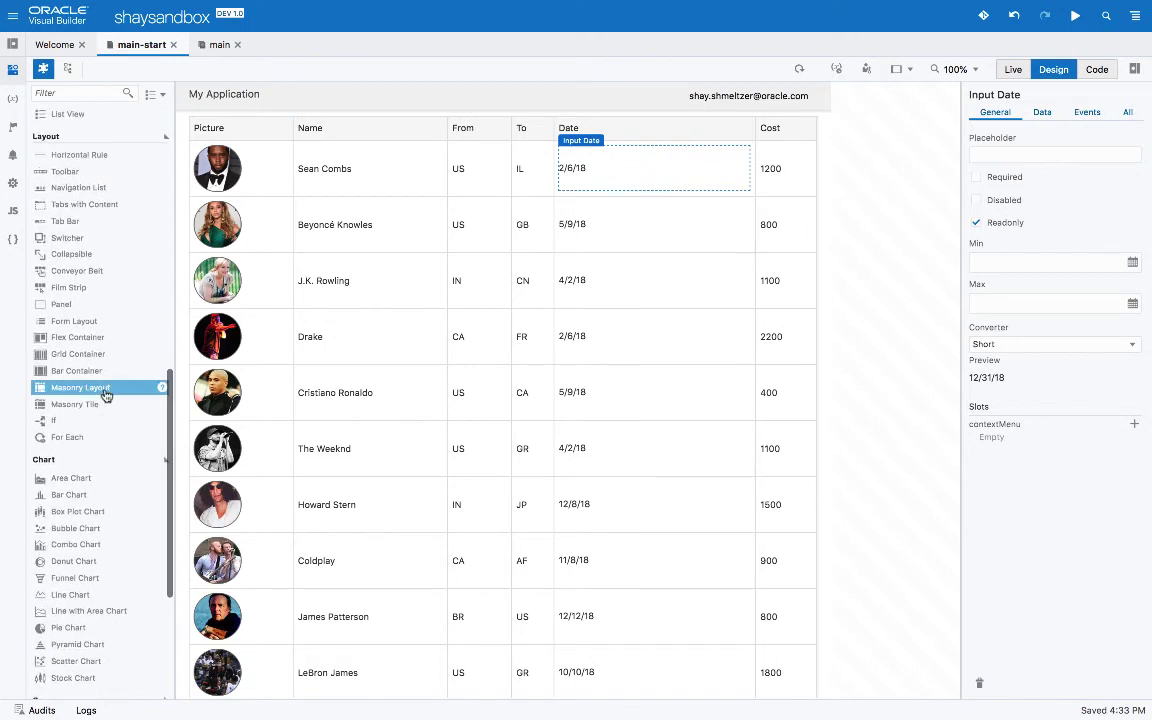
scroll(106, 396, "down", 5)
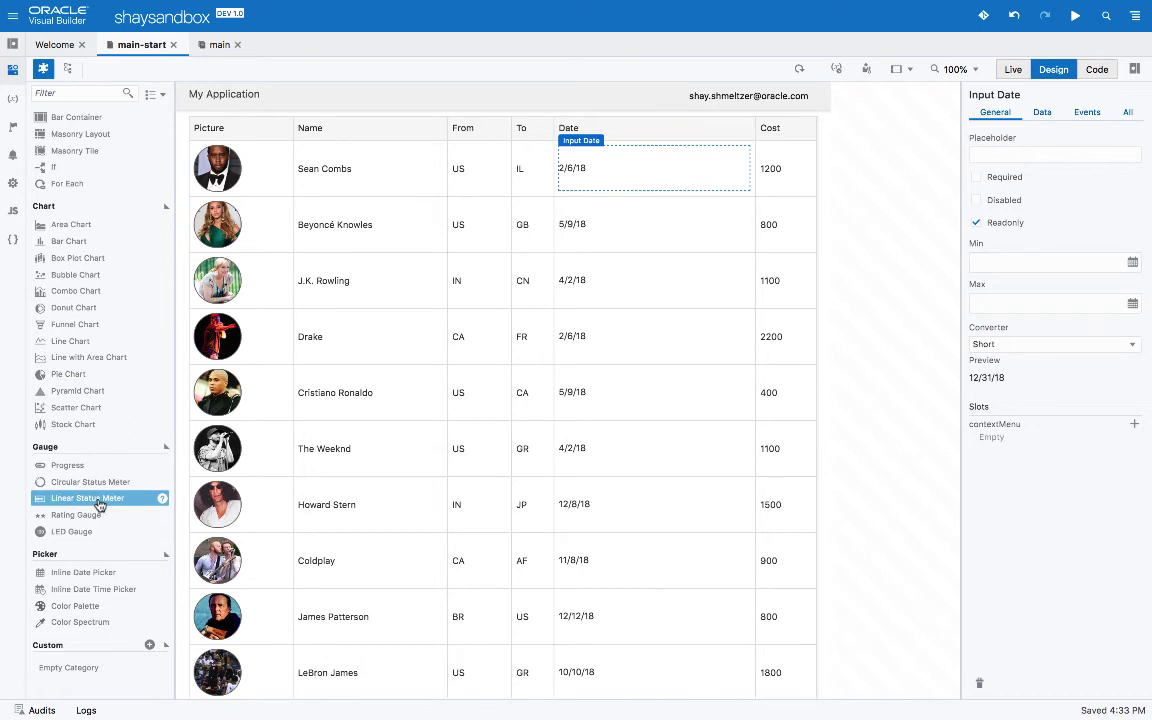
left_click_drag(100, 506, 769, 234)
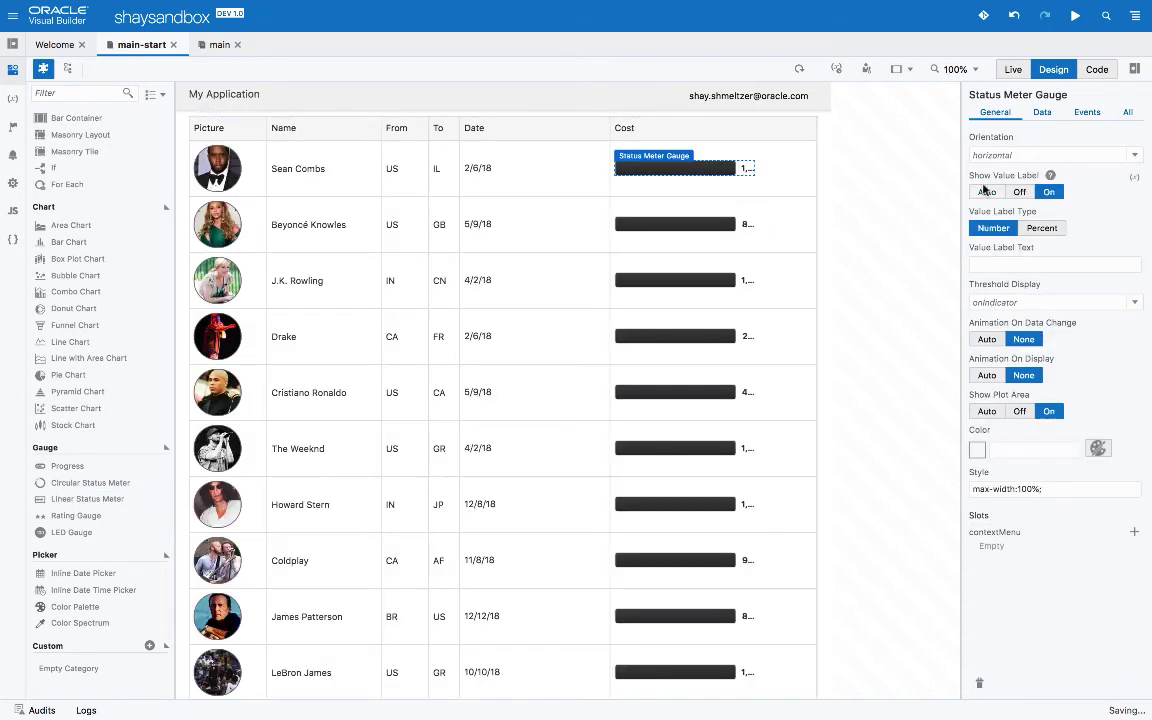
left_click(706, 226)
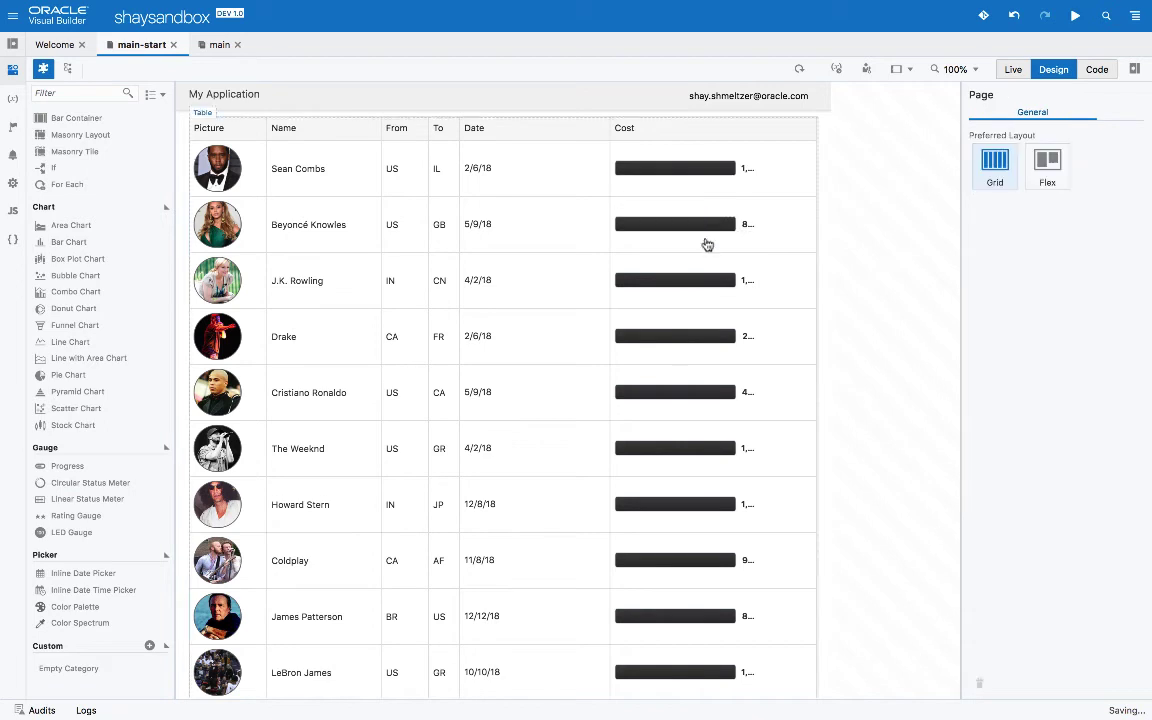
left_click(709, 235)
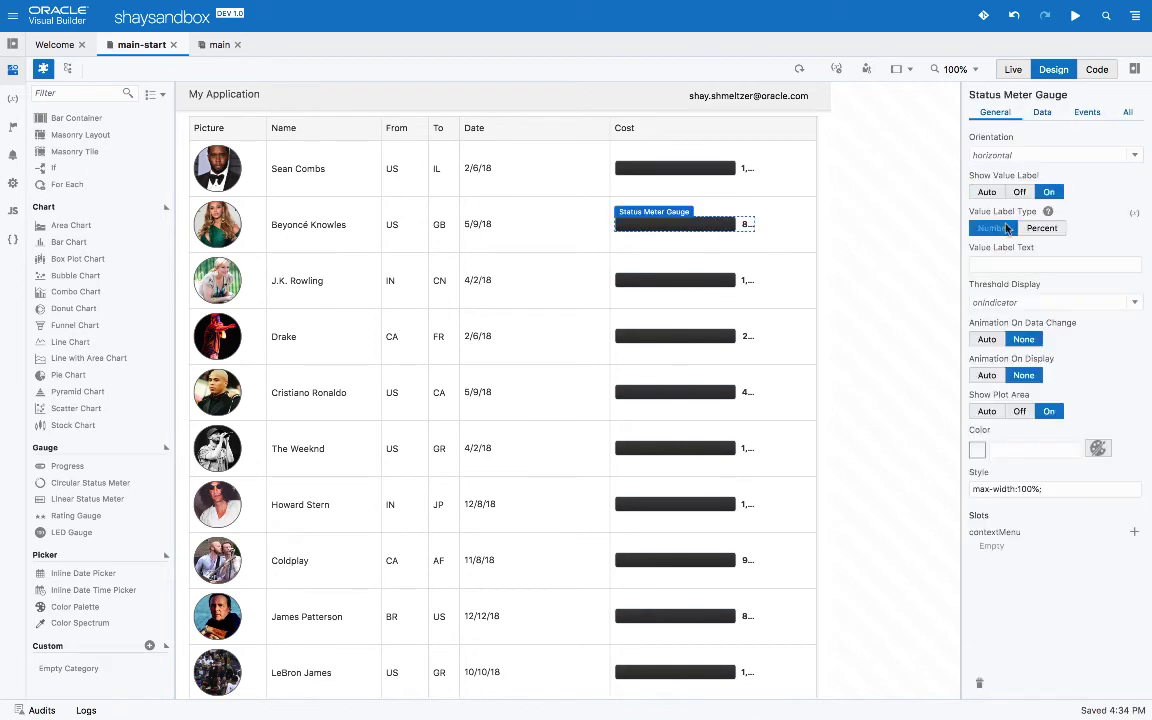
left_click(1043, 115)
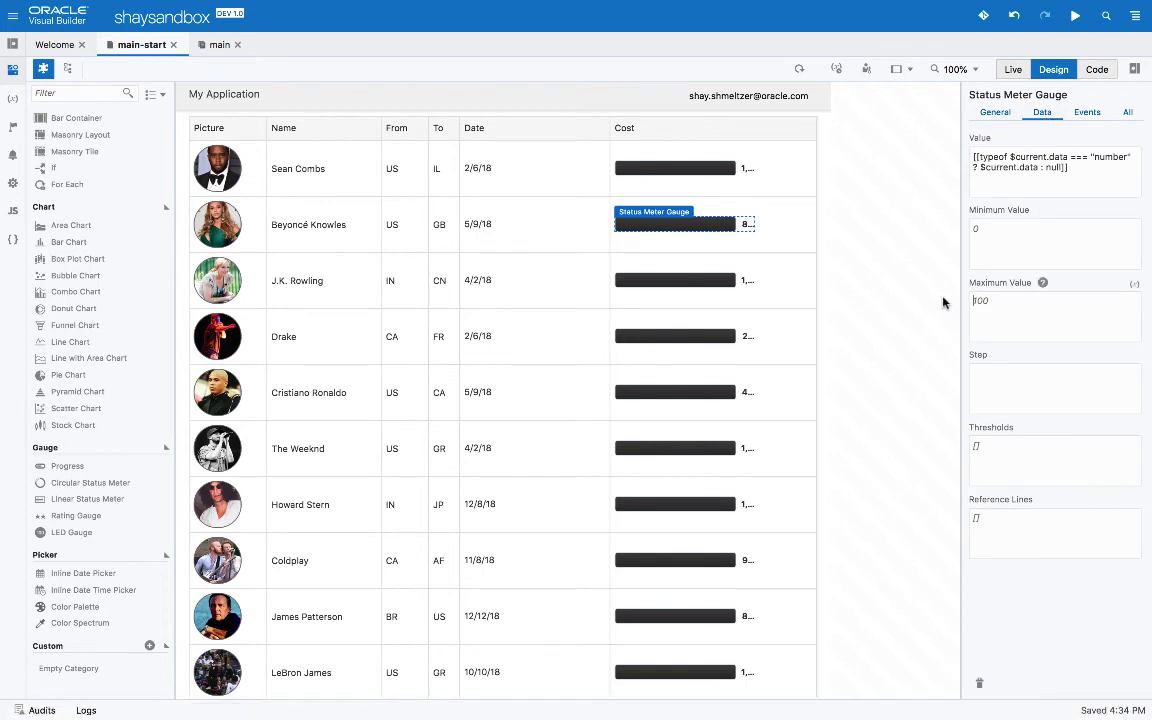
type("2000")
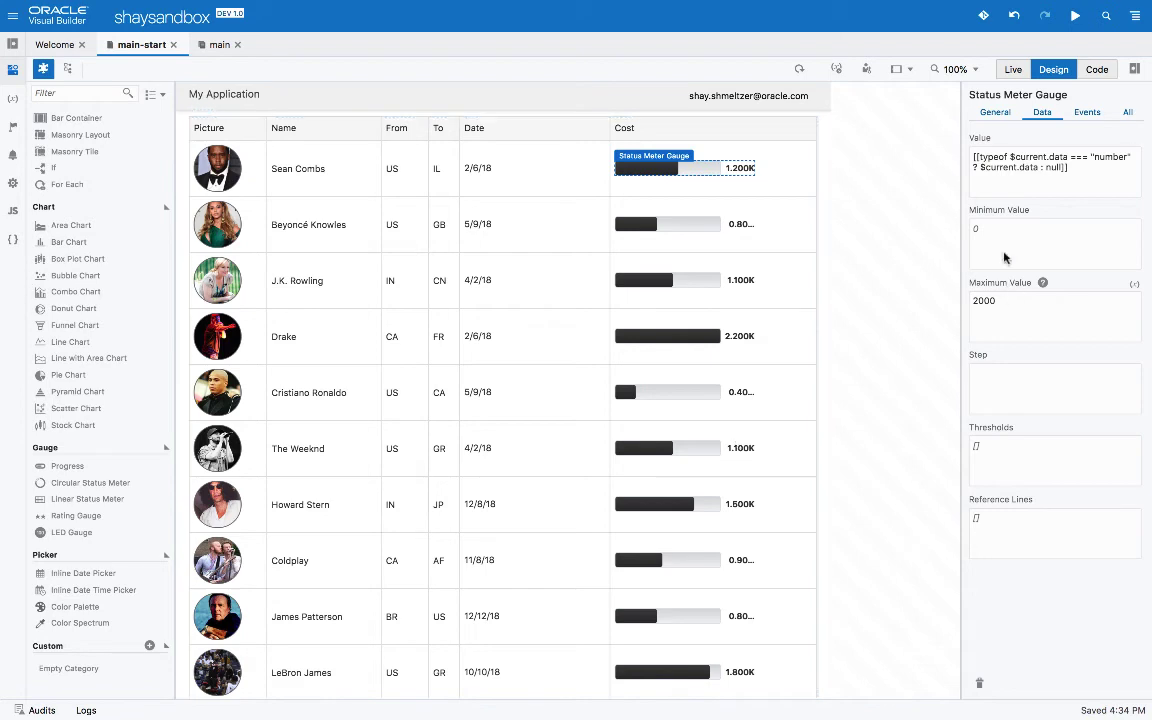
Colour the Cost meter bars blue (#0000FF)
left_click(996, 112)
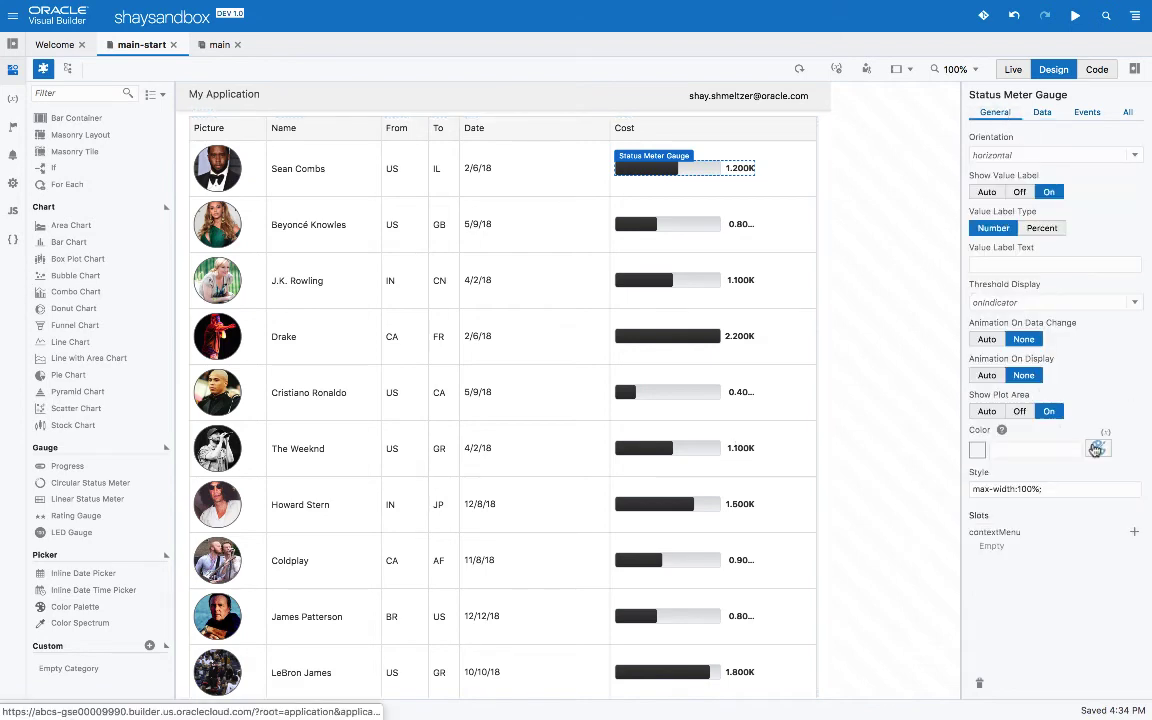
left_click(1099, 449)
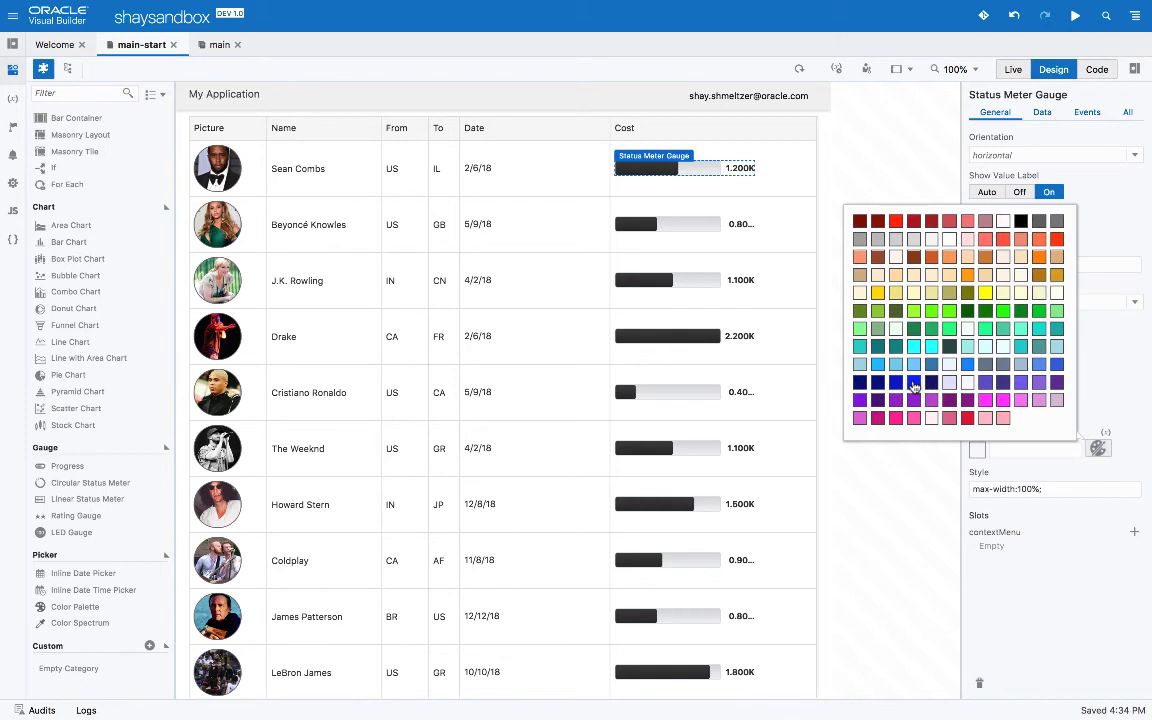
left_click(913, 384)
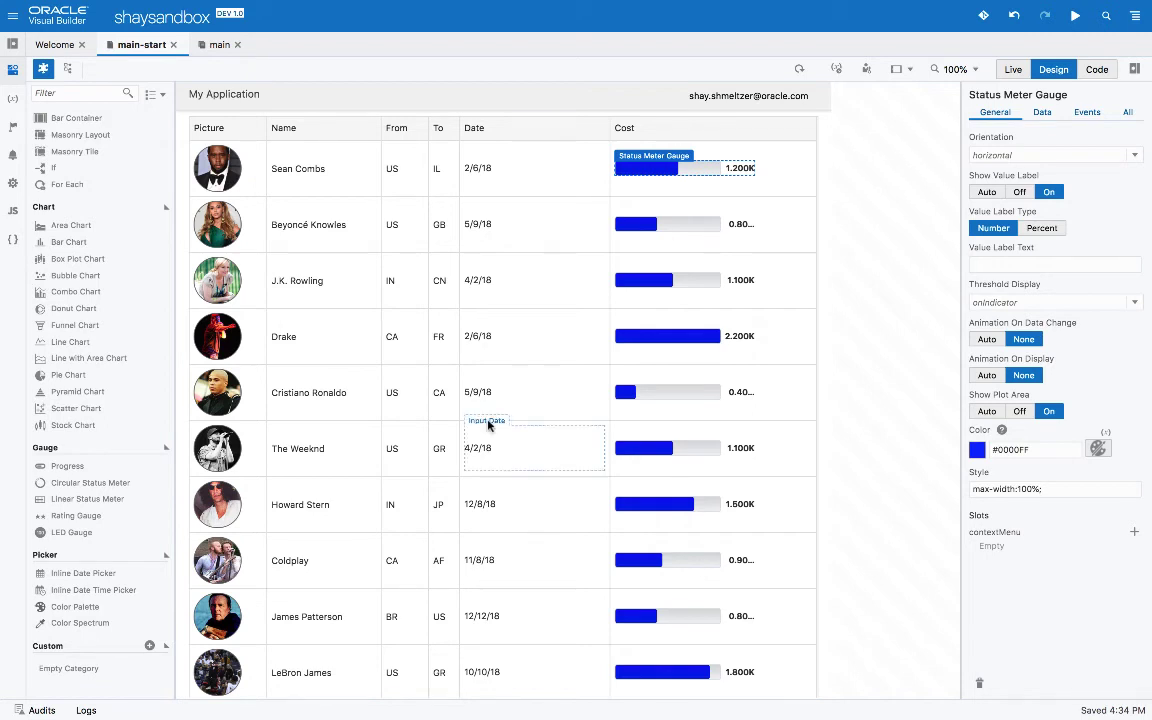
left_click(728, 139)
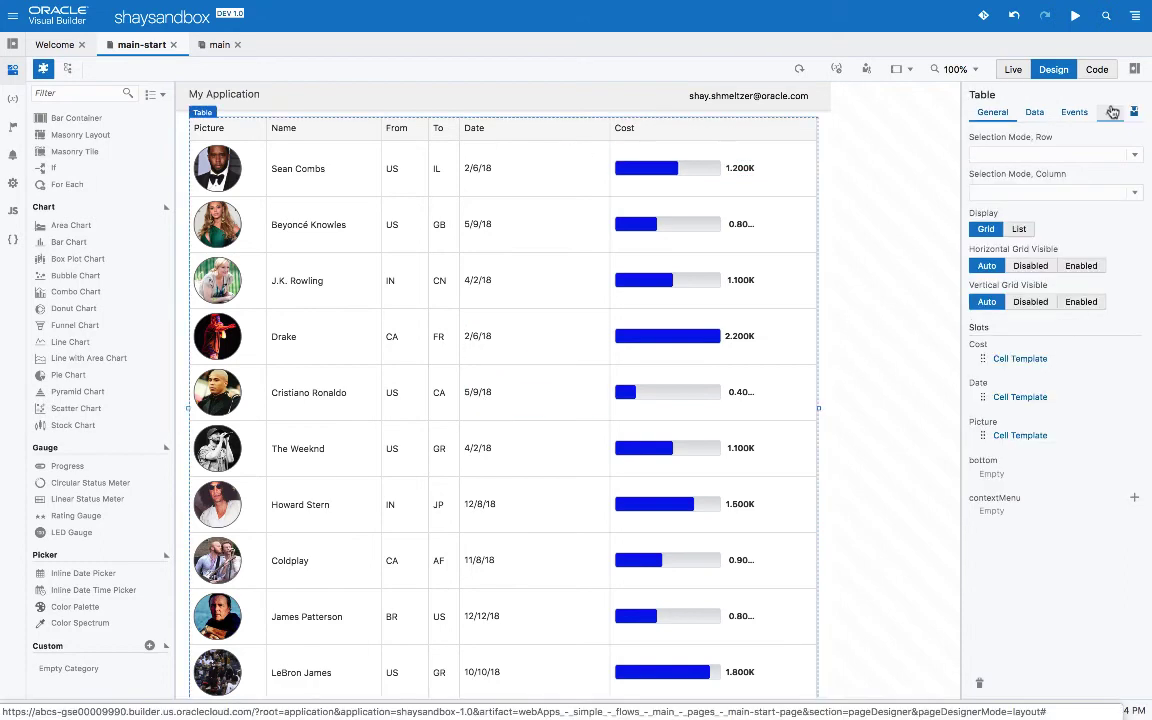
Set the table's dnd.reorder property to {"columns":"enabled"}
left_click(1112, 111)
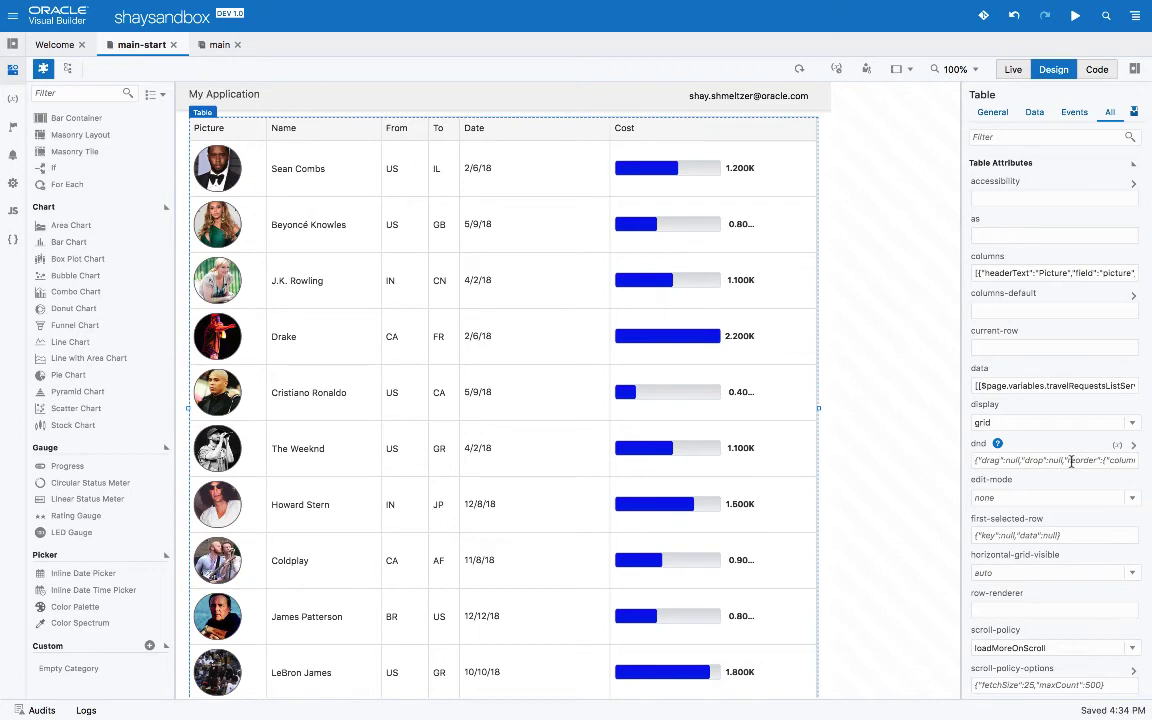
left_click(1135, 451)
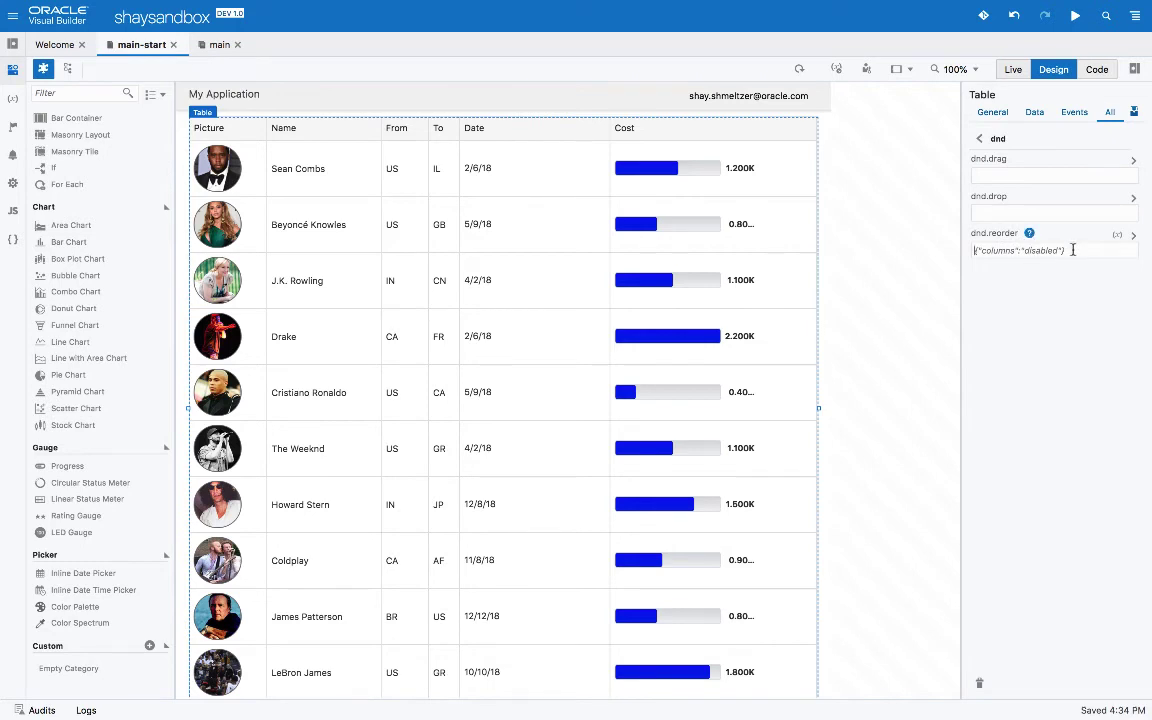
left_click(980, 251)
type("{\"columns\":\"enabled")
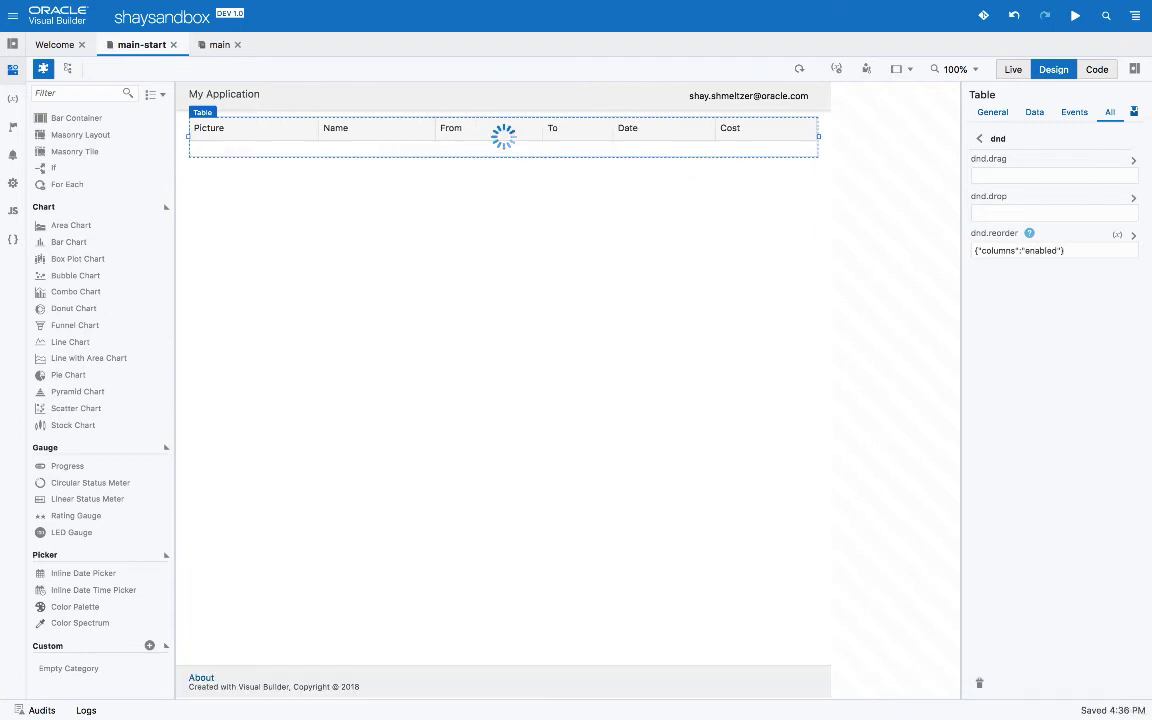
In the live preview, drag the To header before From and the Date header after Cost
left_click(1010, 72)
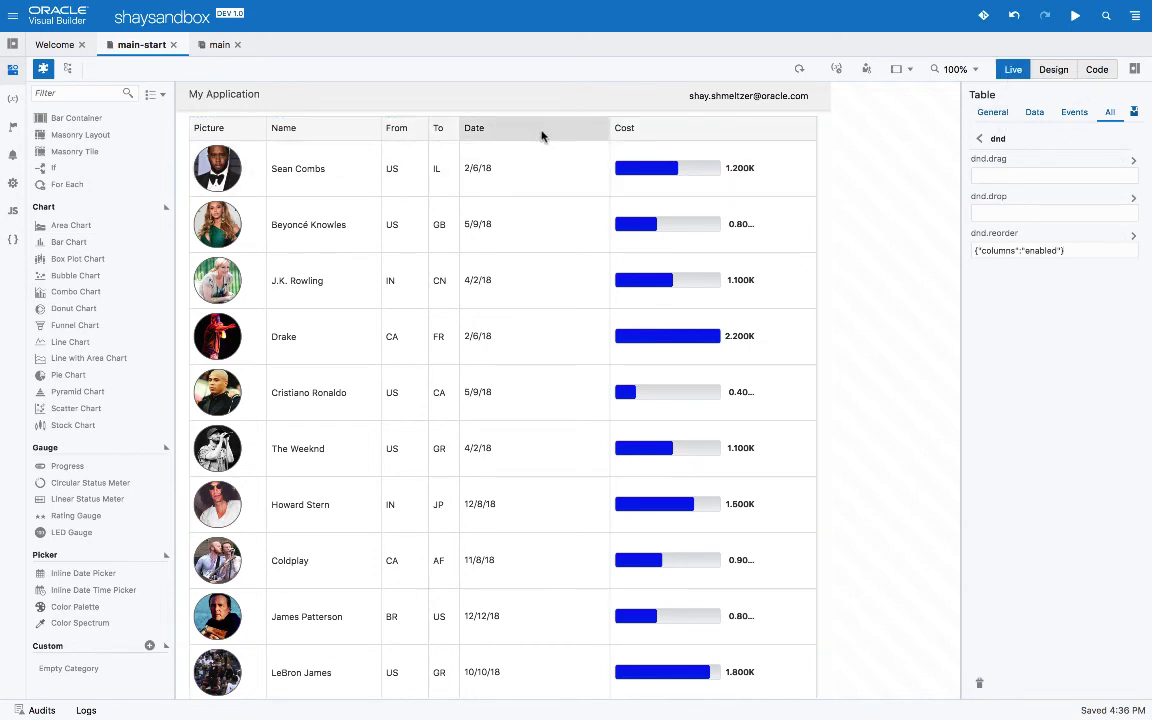
left_click(443, 129)
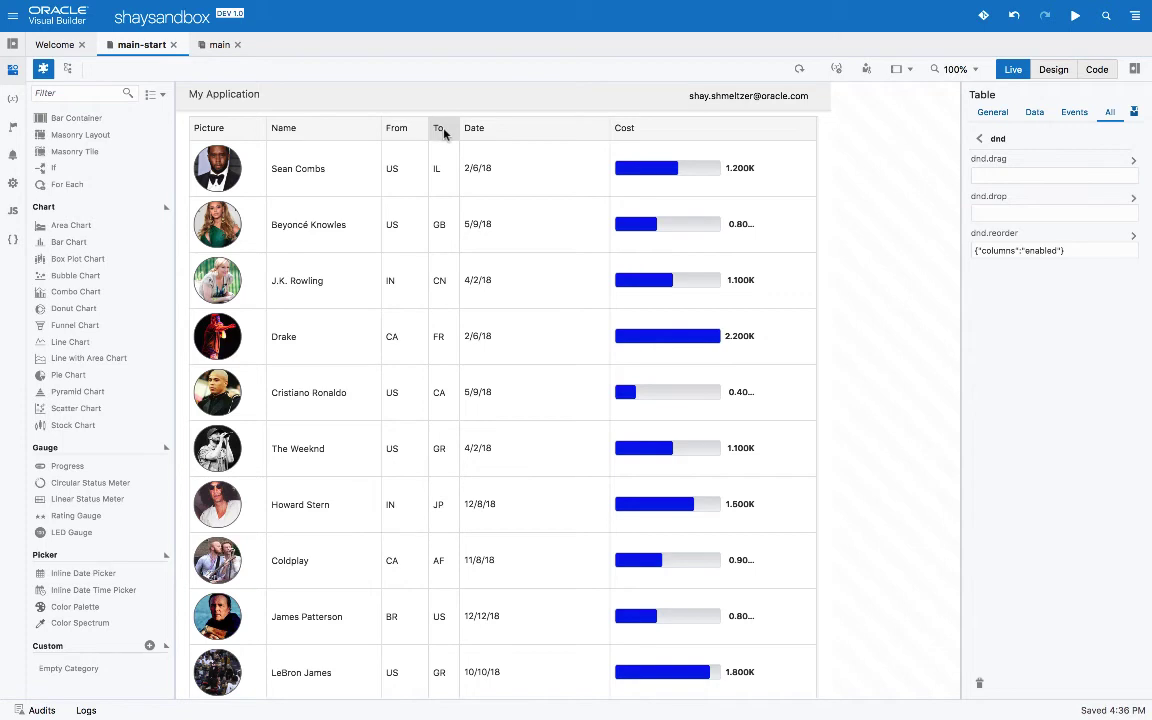
left_click_drag(445, 130, 384, 130)
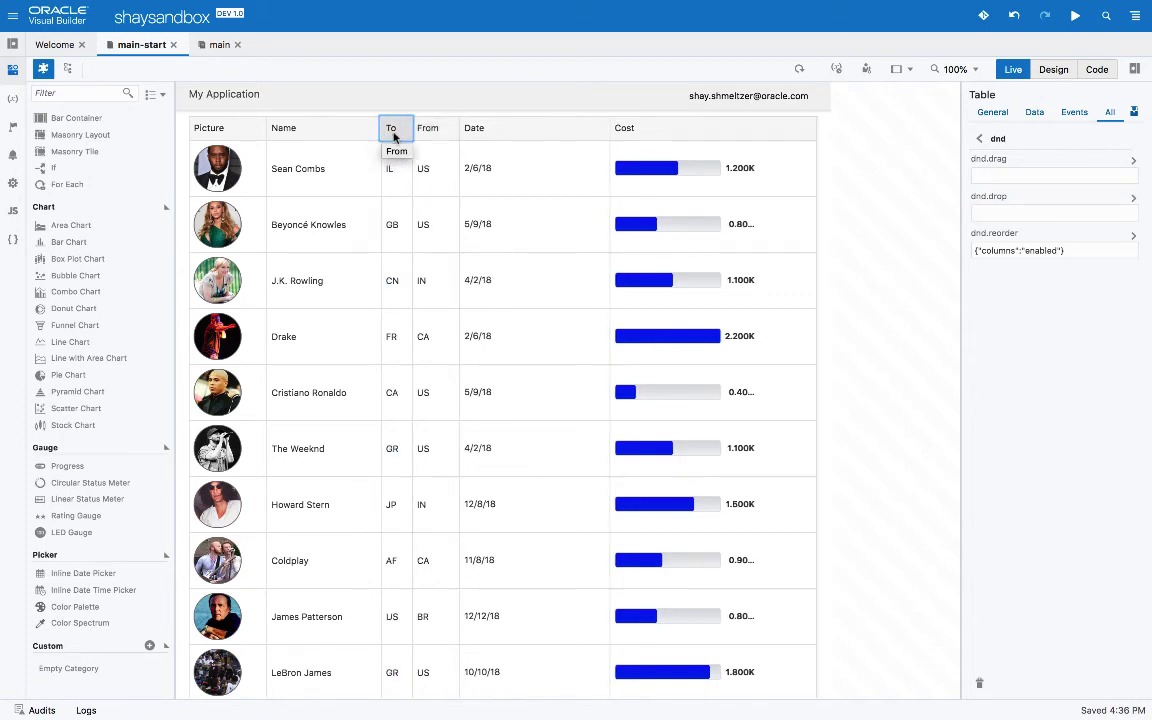
left_click(494, 128)
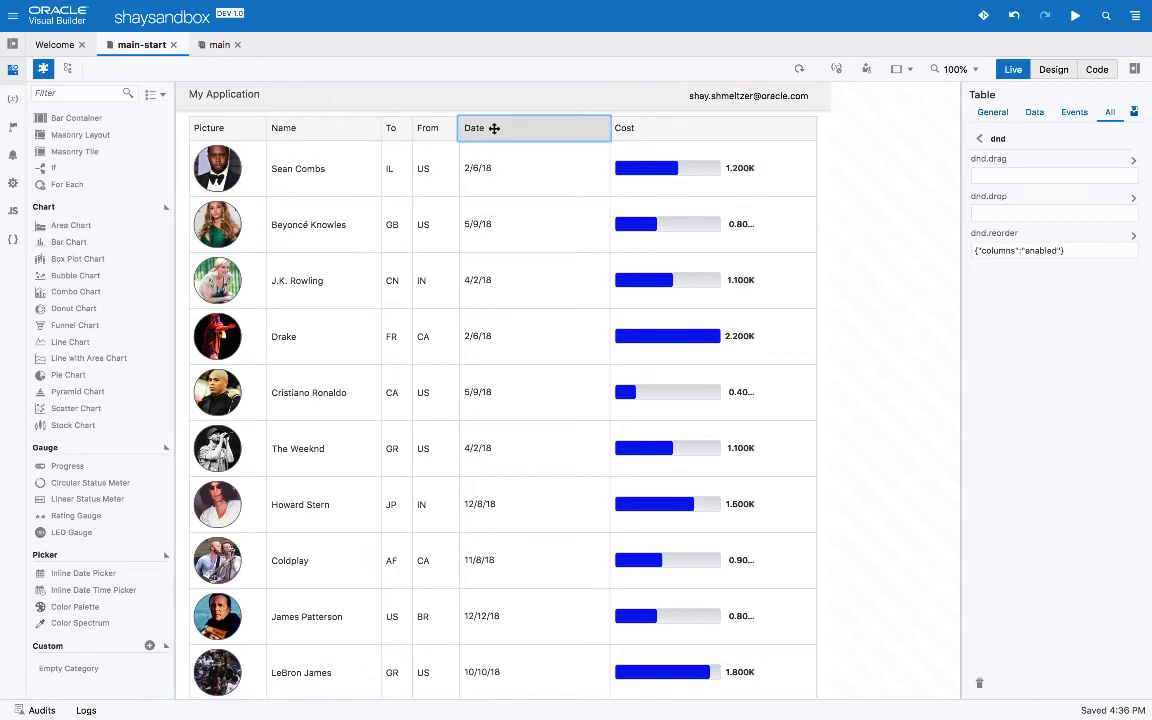
left_click_drag(494, 128, 814, 127)
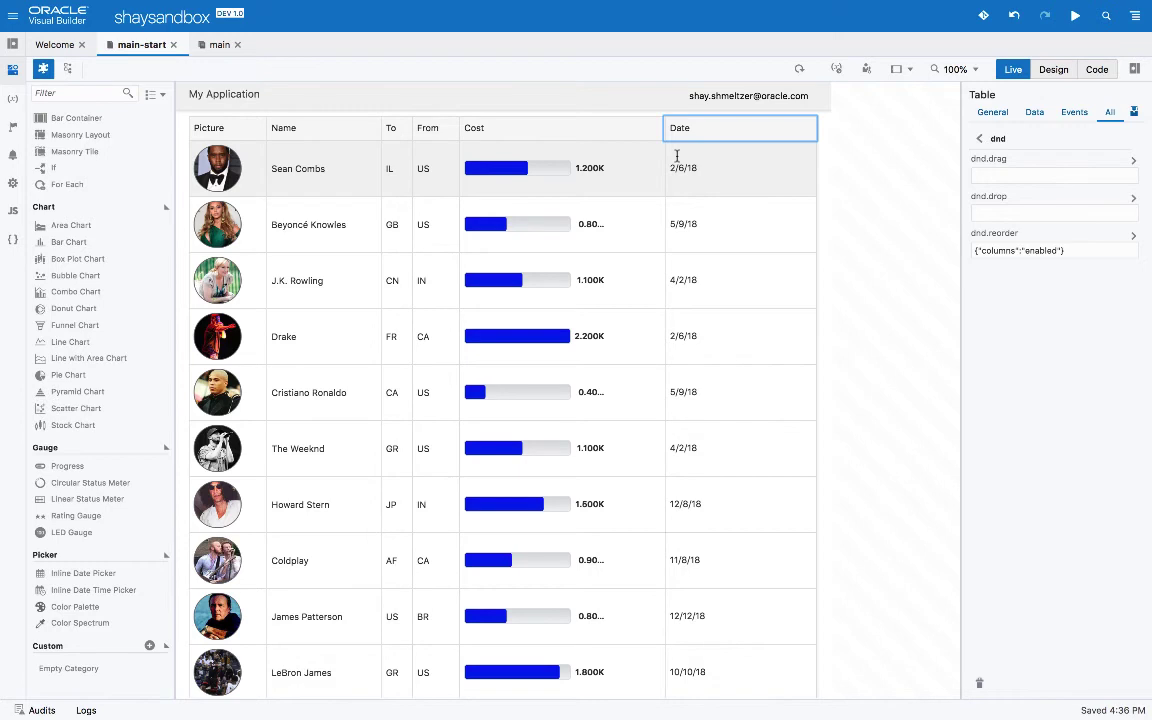
Add "resizable":"enabled" to the Name column entry in the Table Columns JSON
left_click(980, 142)
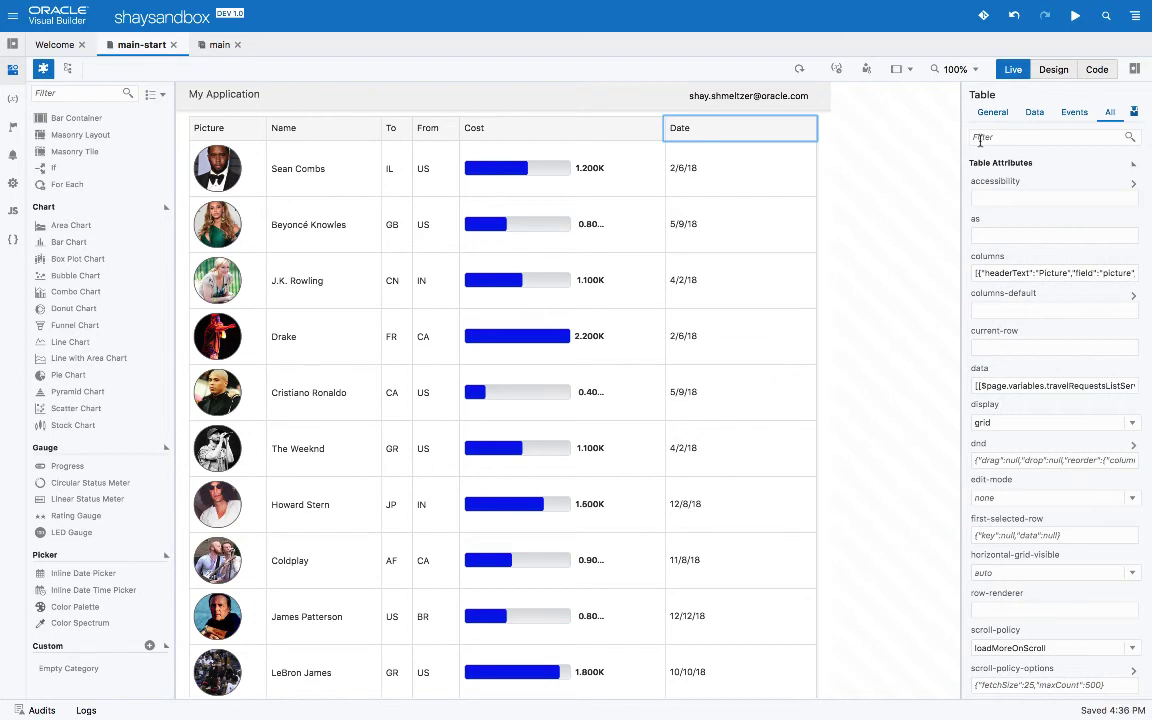
left_click(1035, 117)
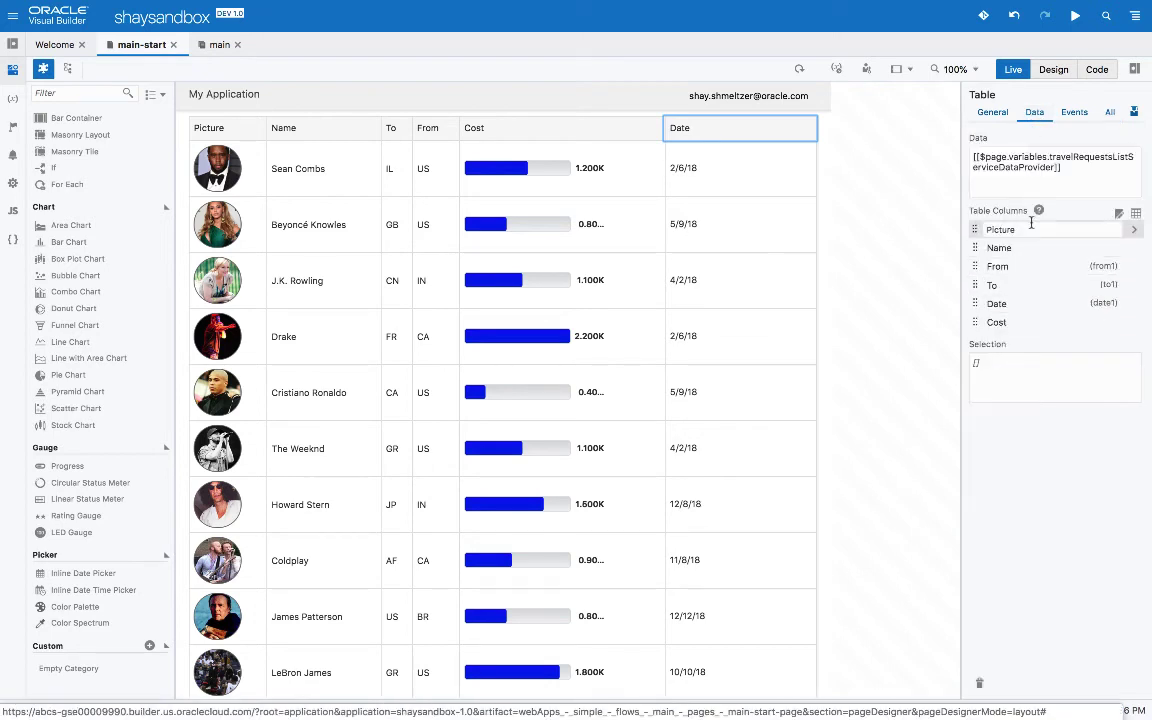
left_click(1120, 215)
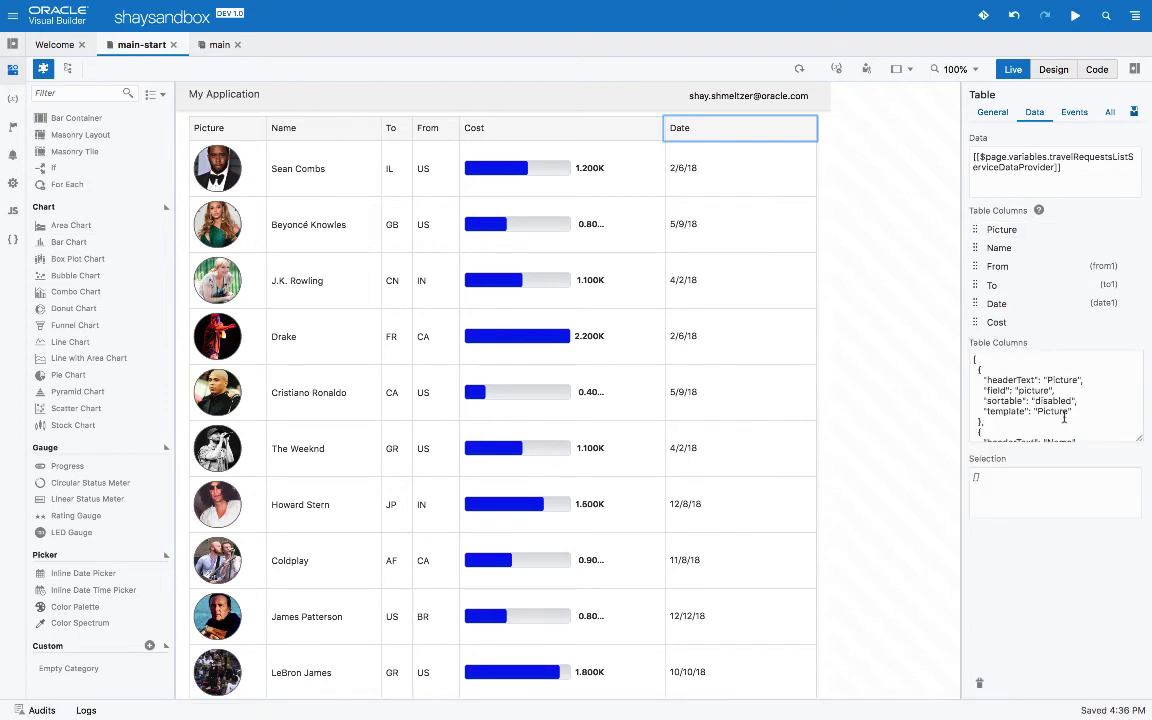
scroll(1064, 418, "down", 3)
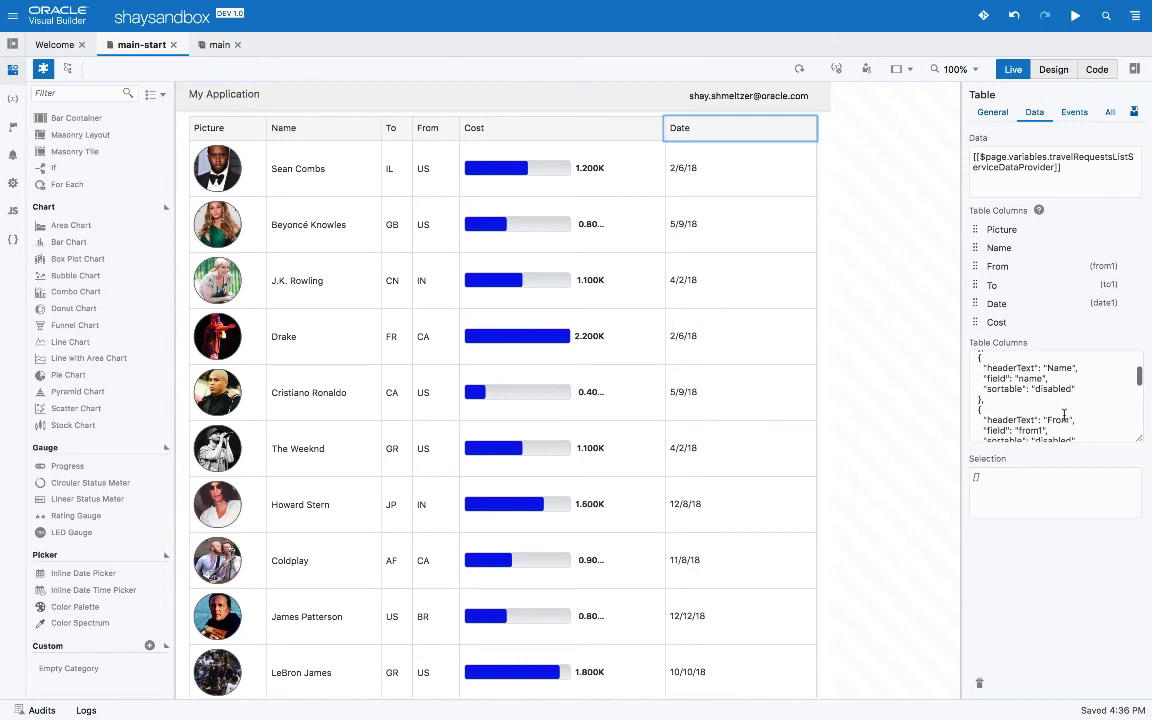
left_click(1077, 390)
type(",")
key("Return")
type("\"res")
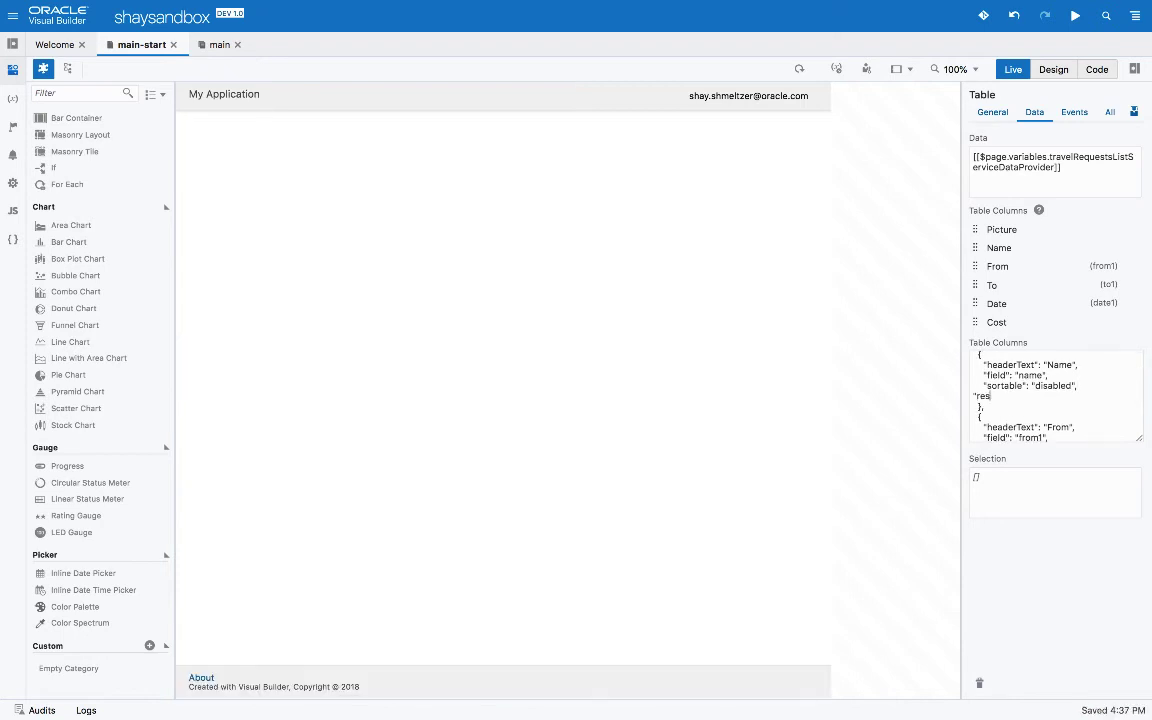
type("izable\":\"enabled\"")
left_click(1068, 183)
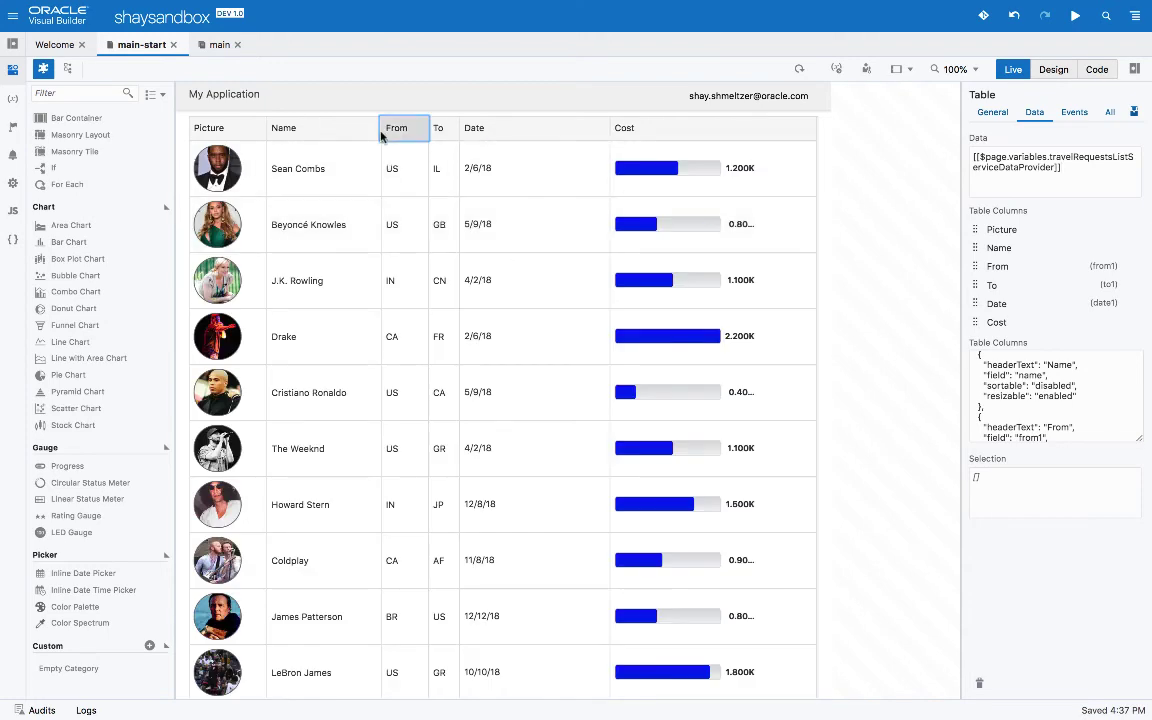
In Live mode, drag the Name column's right edge leftward until the names are truncated
left_click_drag(371, 133, 304, 133)
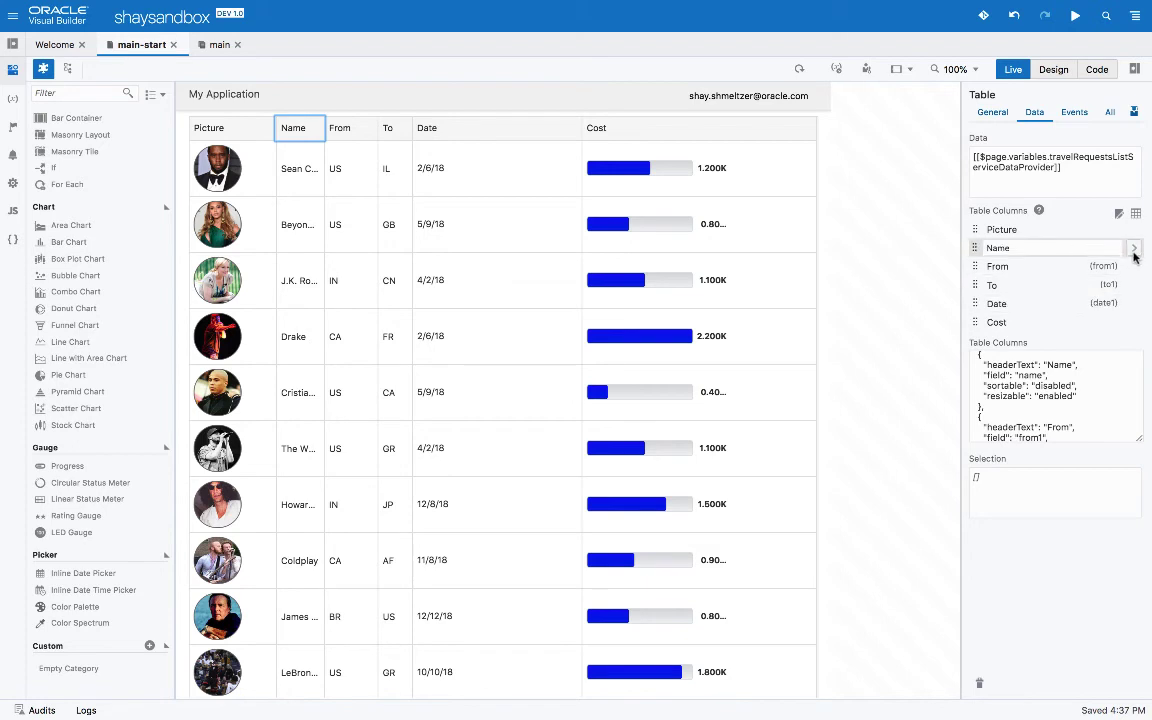
Set the Name column's style to white-space:normal, then narrow the column again to check that names wrap
left_click(1134, 249)
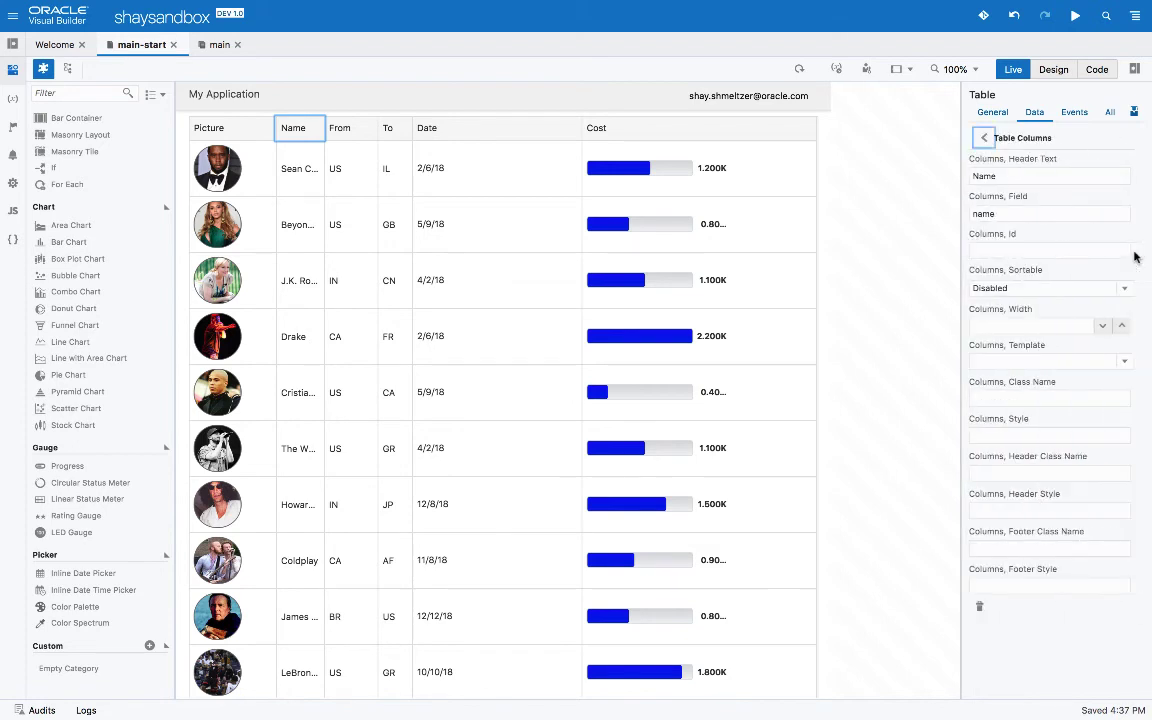
left_click(1013, 434)
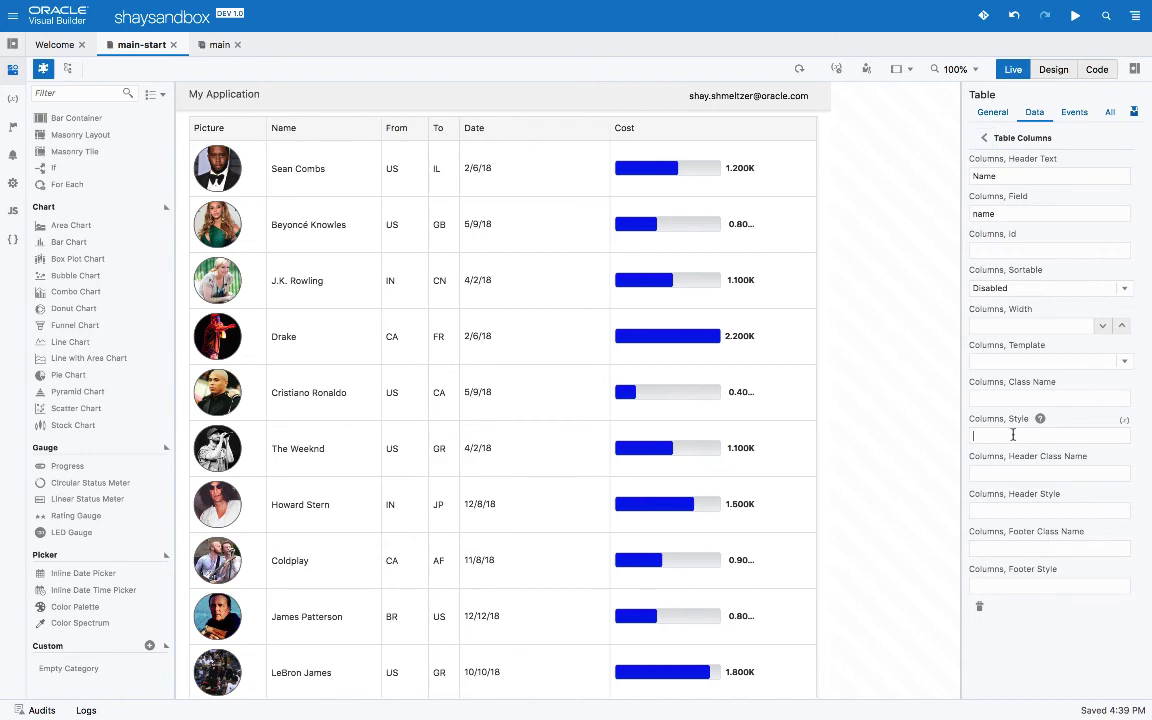
type("\"white-space:normal")
left_click_drag(378, 126, 310, 124)
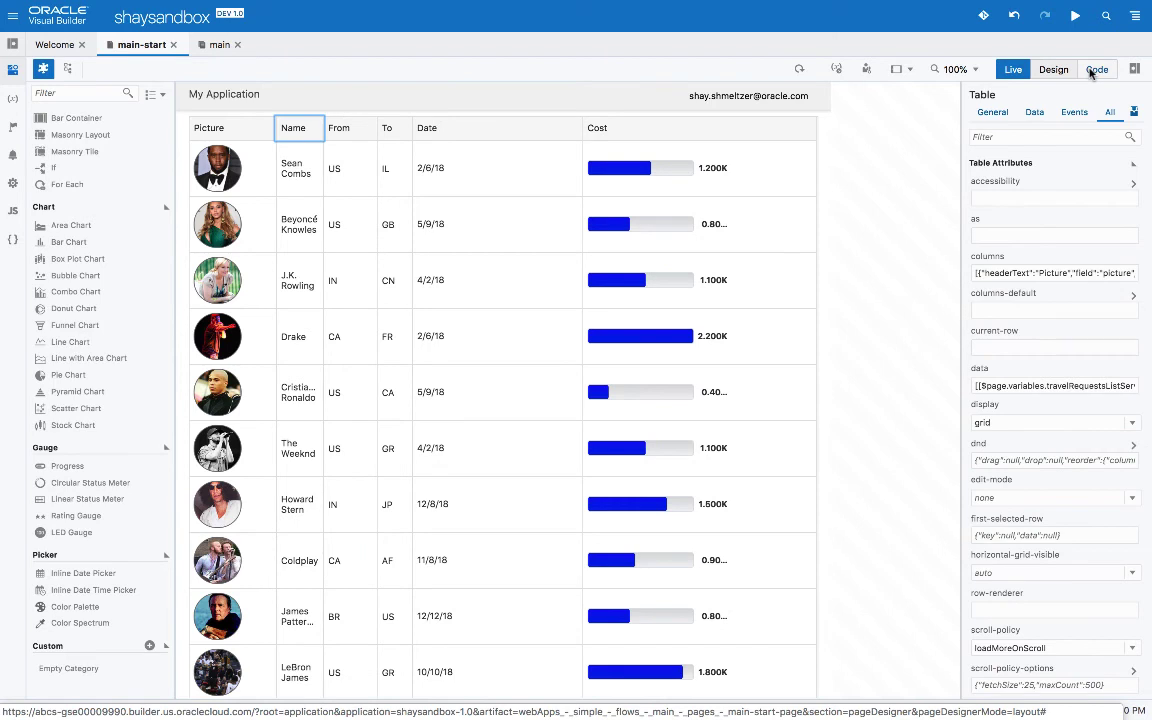
In Code view, add style="height:250px" to the <oj-table> tag, then return to Design
left_click(1096, 70)
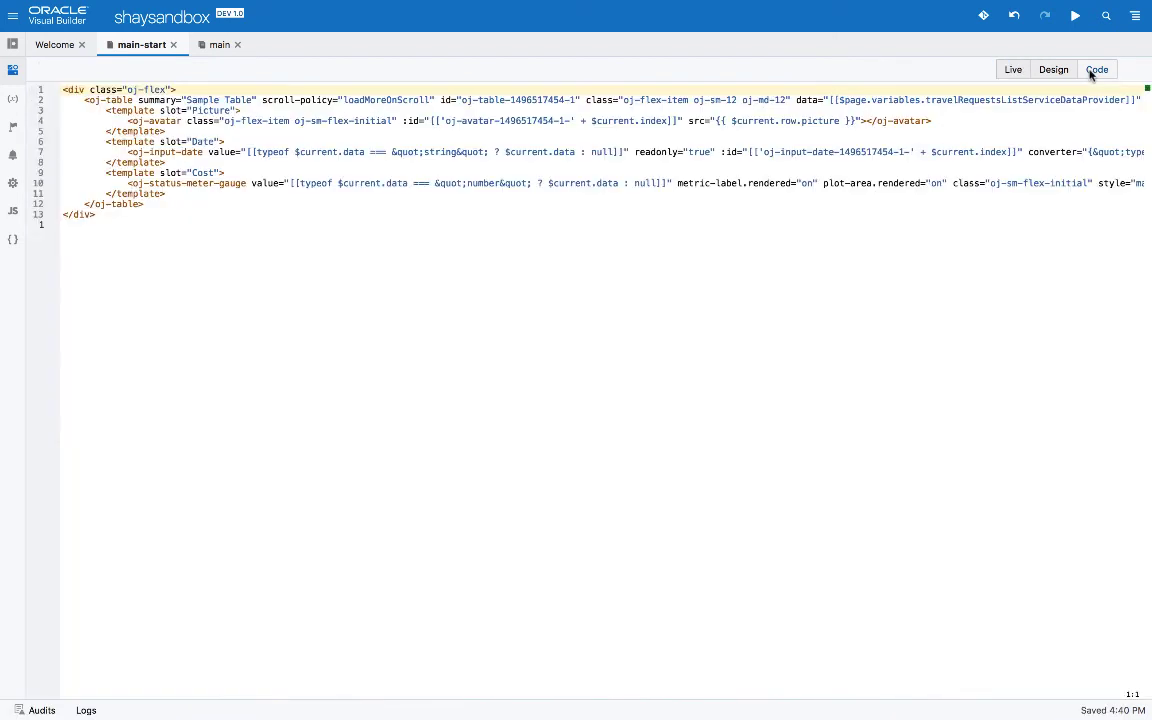
left_click(172, 99)
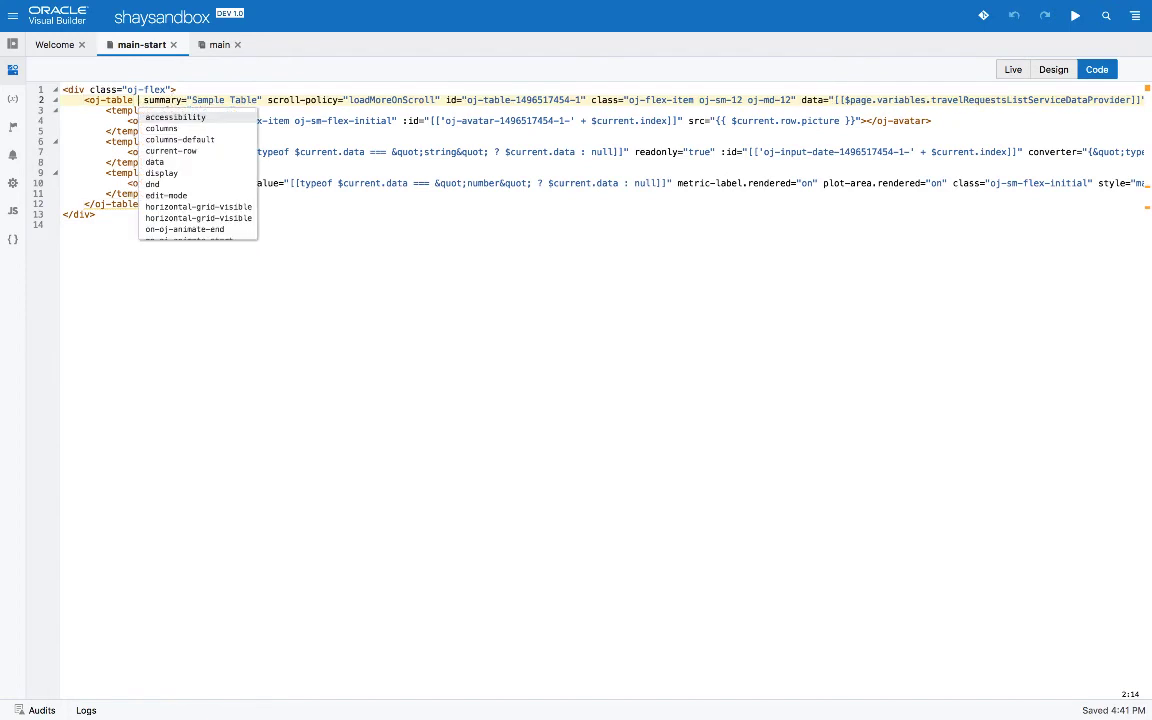
type("sty")
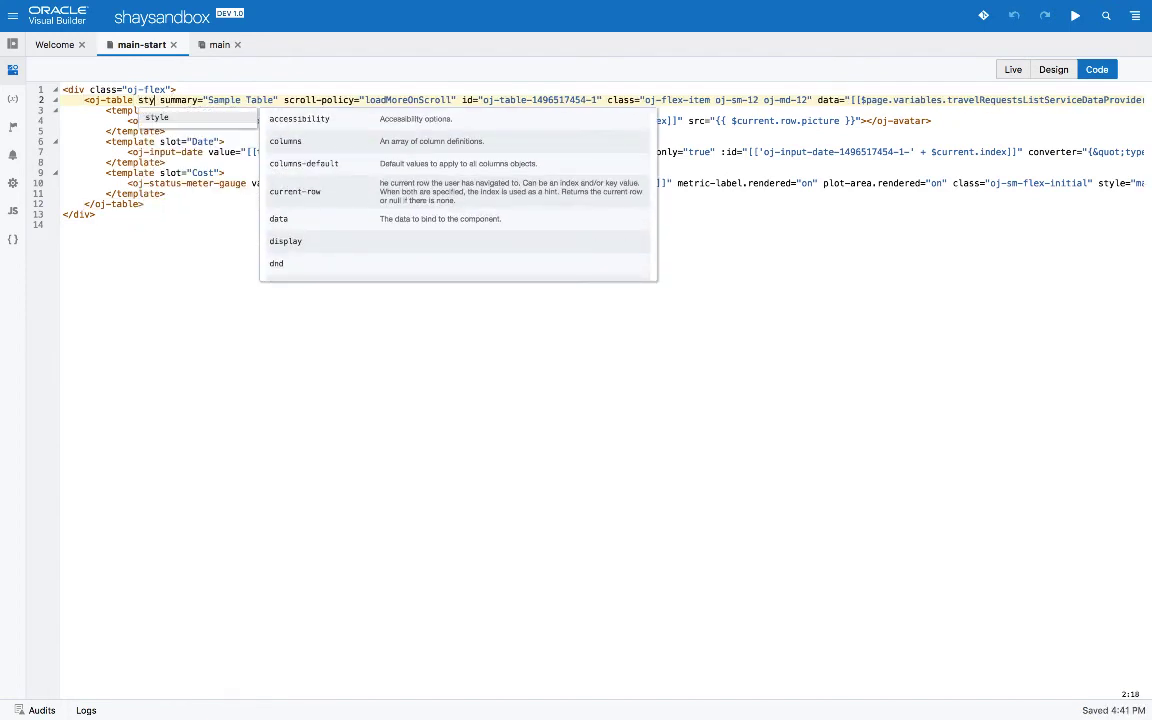
key("Return")
type("height:250")
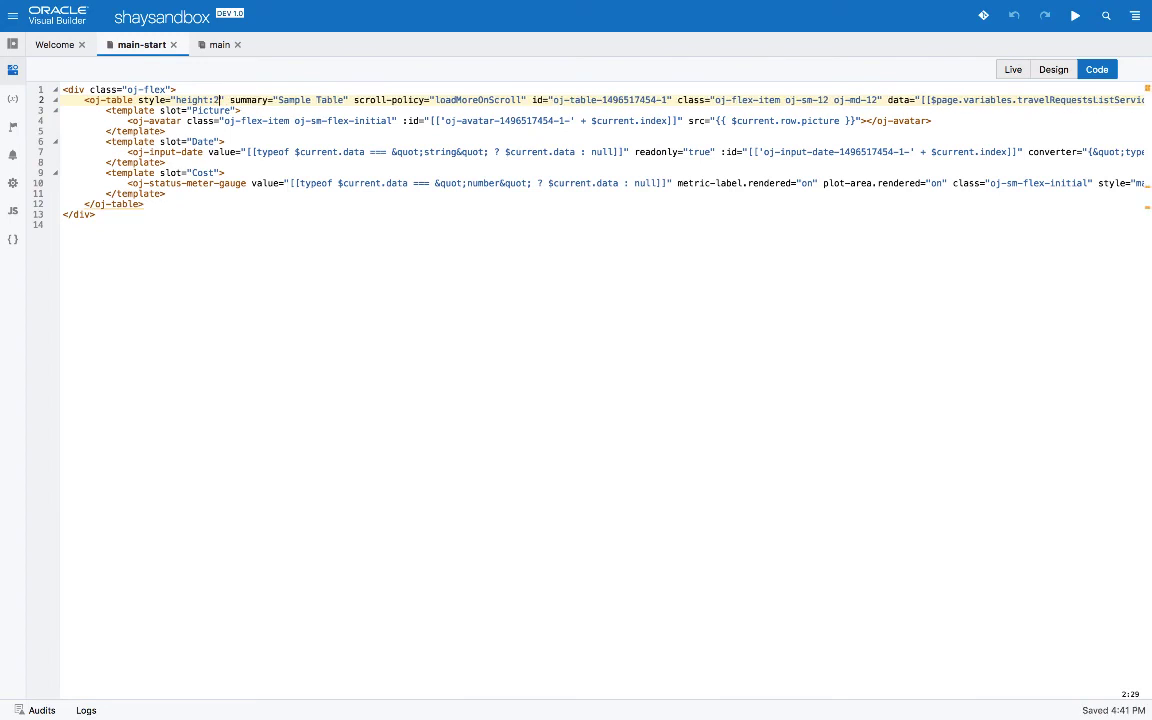
type("px")
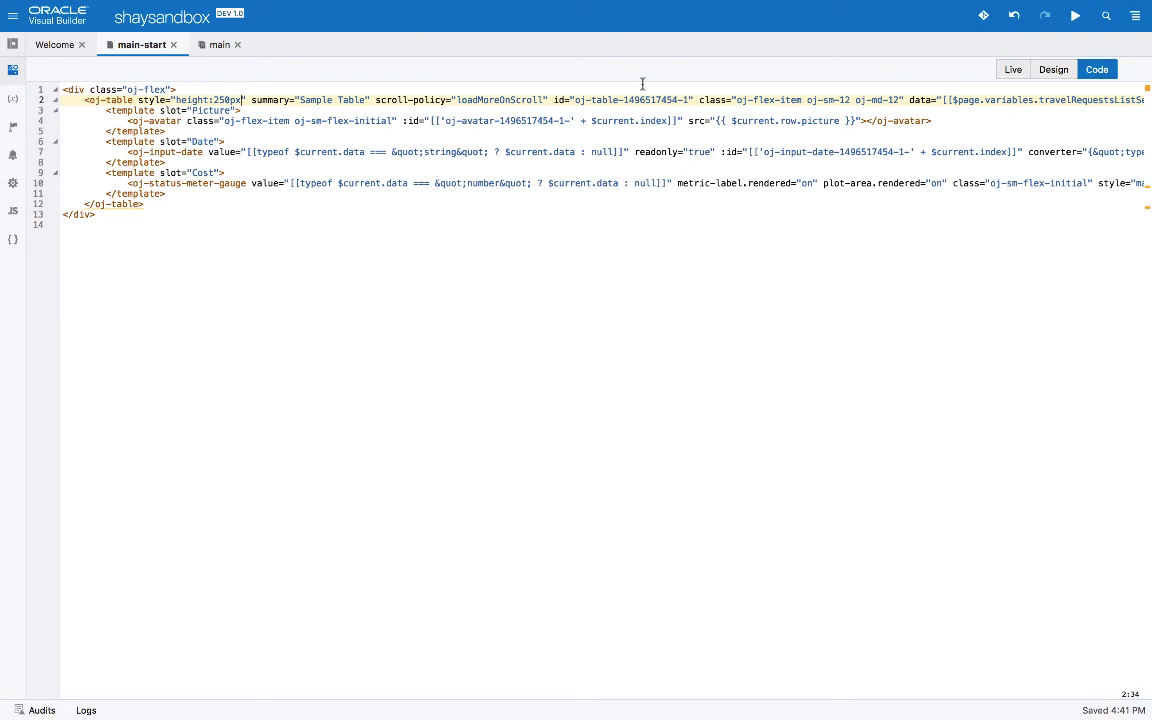
left_click(1066, 72)
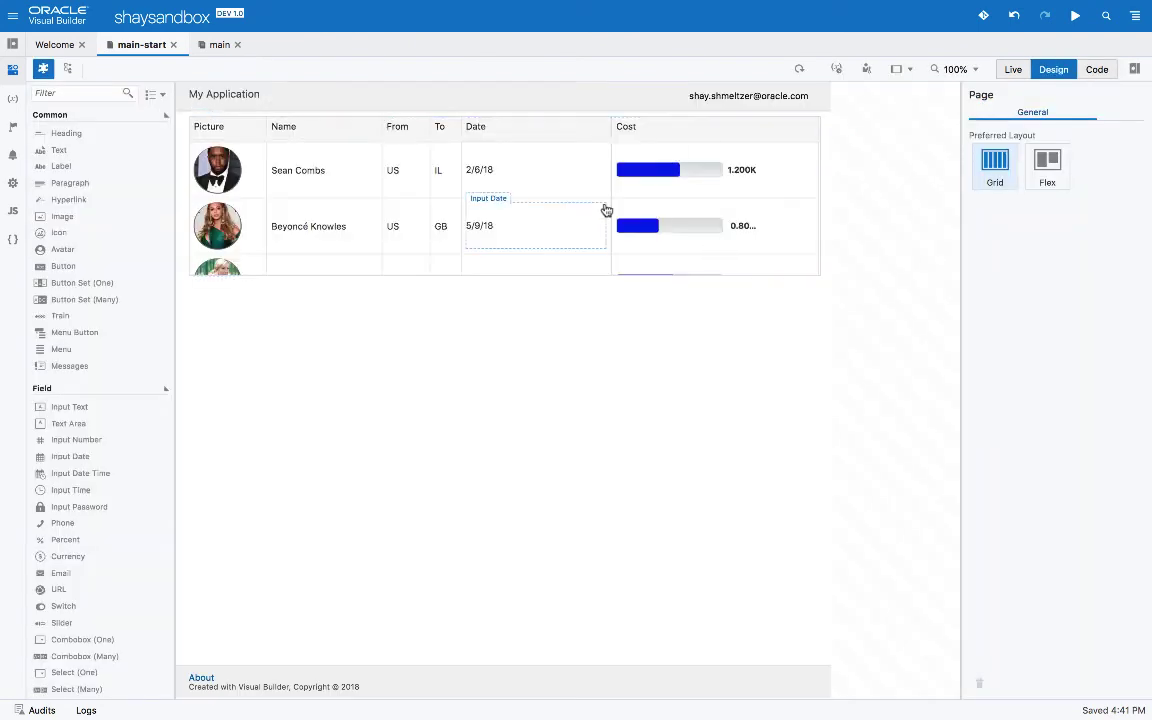
Preview the page live and scroll the table to check its current scrolling behaviour
left_click(1012, 69)
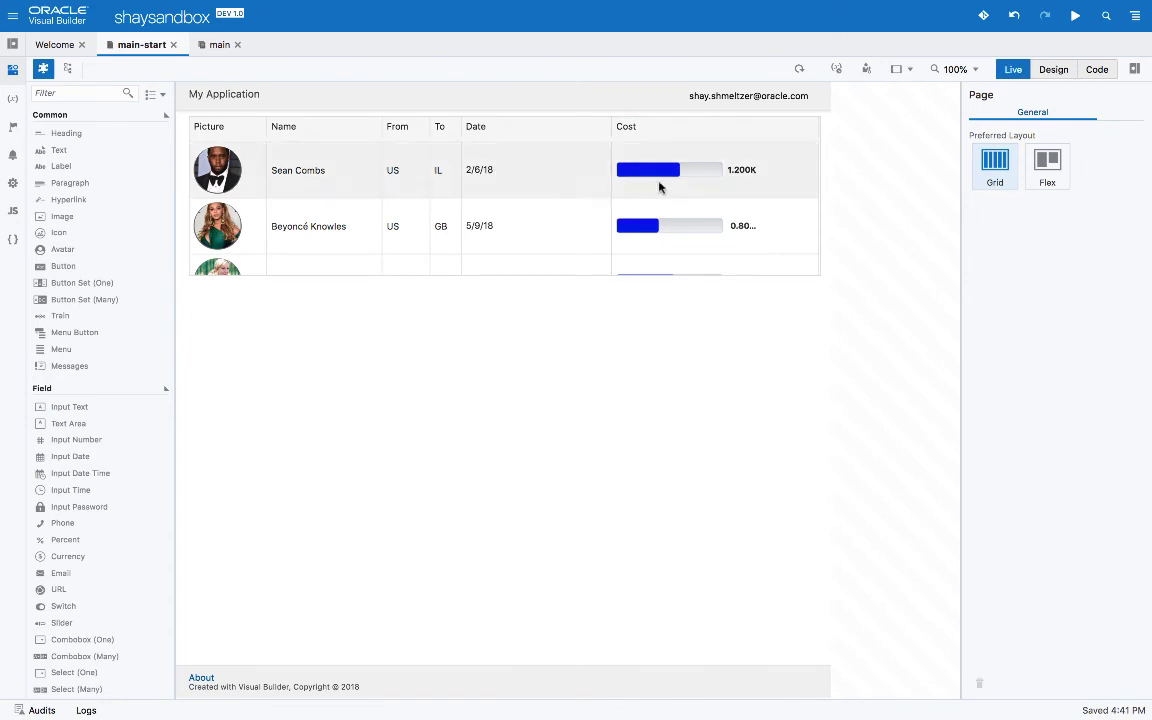
scroll(659, 187, "down", 10)
scroll(659, 187, "up", 10)
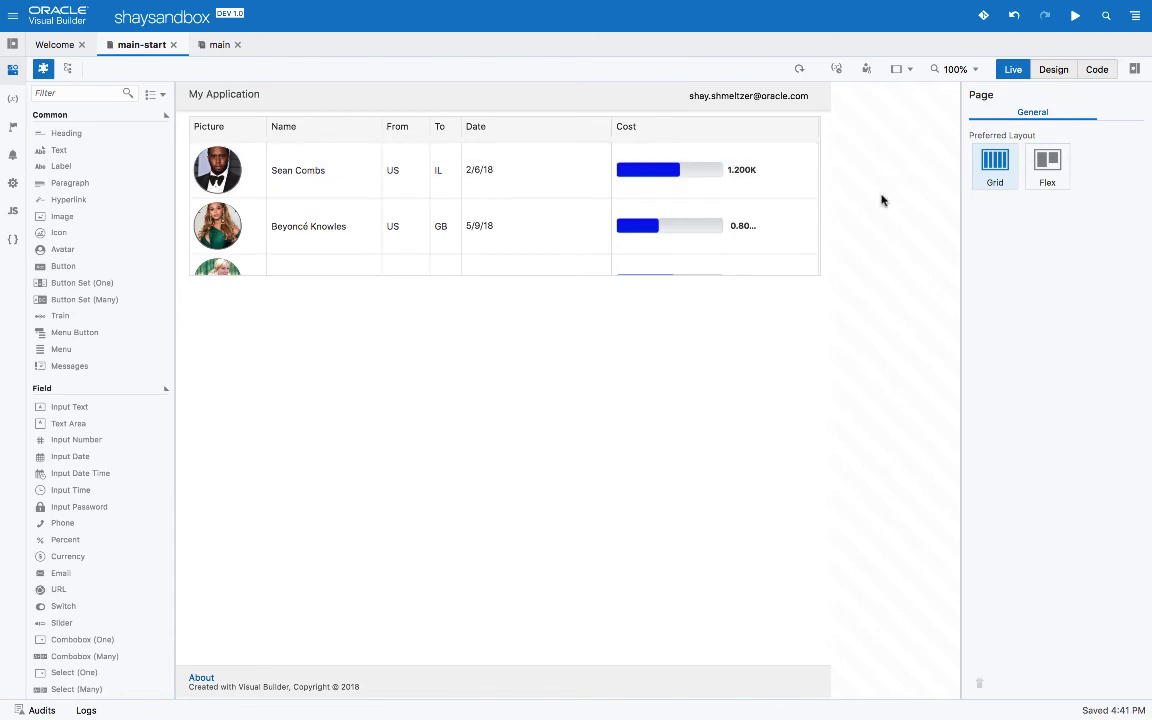
Select the table in Design and enter a fetchSize value in scroll-policy-options under All
left_click(1055, 69)
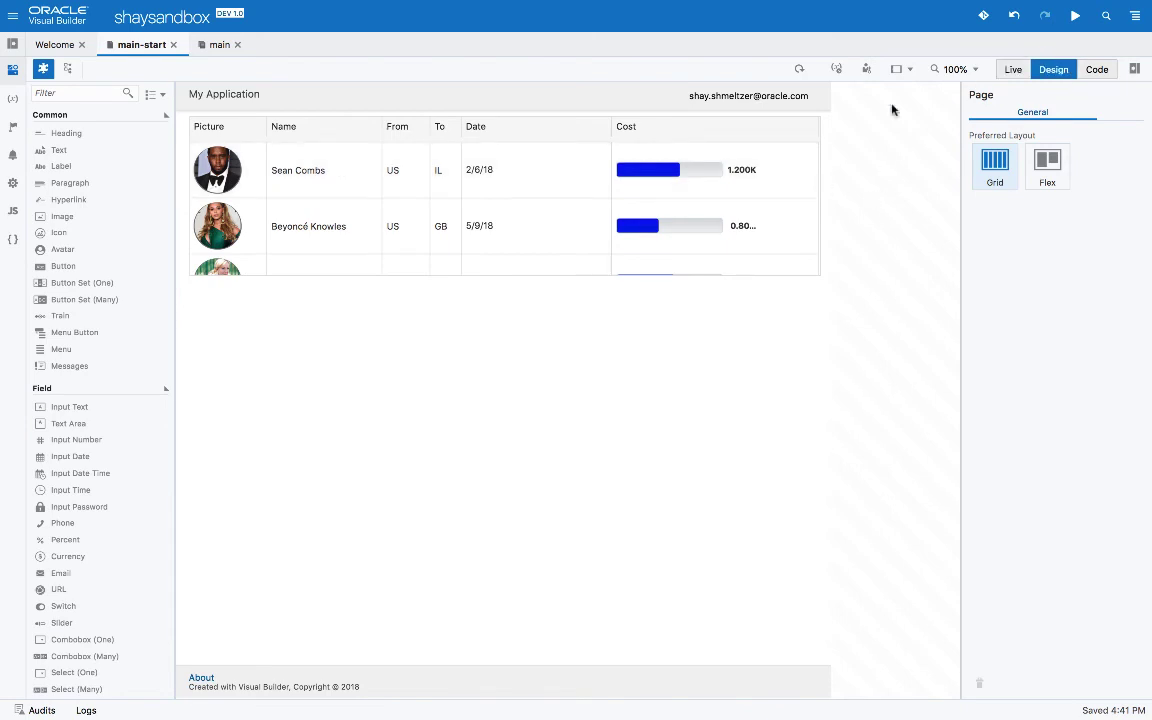
left_click(795, 144)
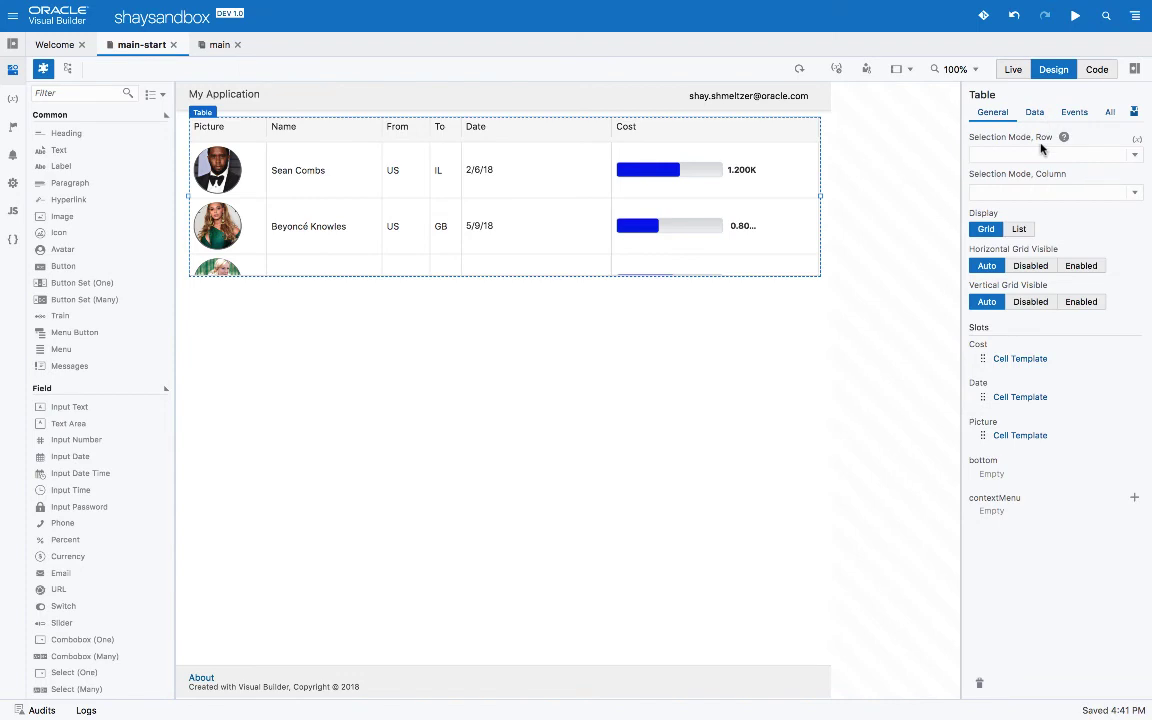
left_click(1110, 112)
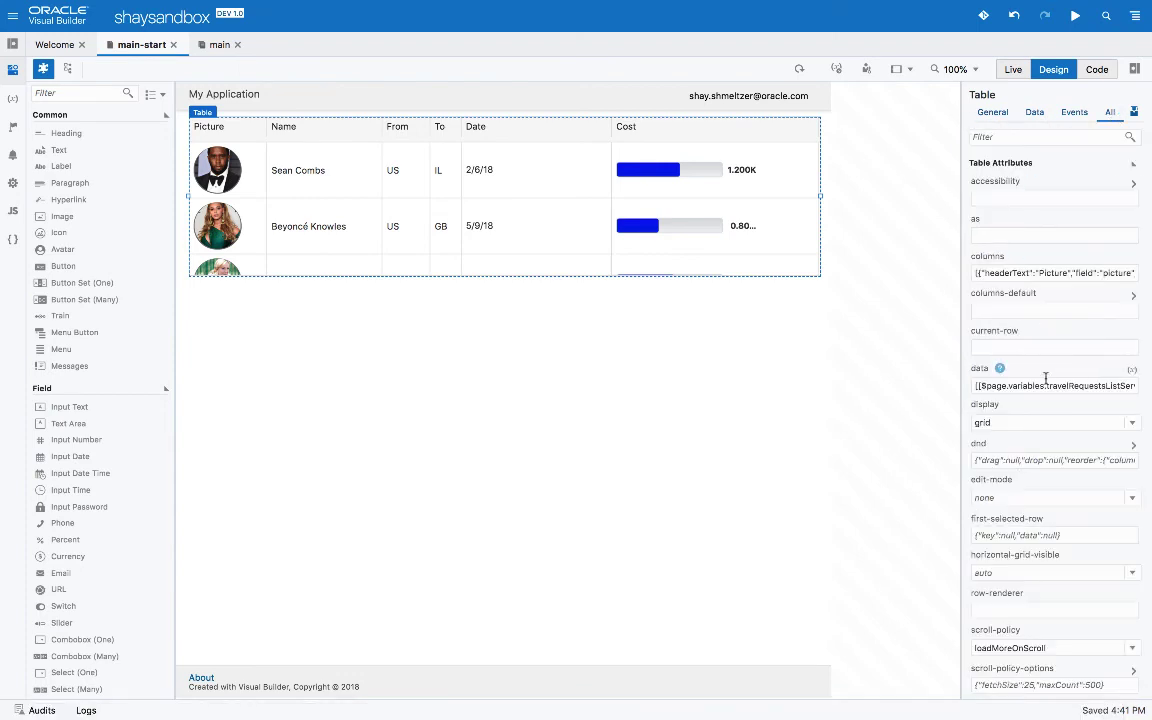
scroll(1045, 378, "down", 5)
scroll(1045, 378, "down", 1)
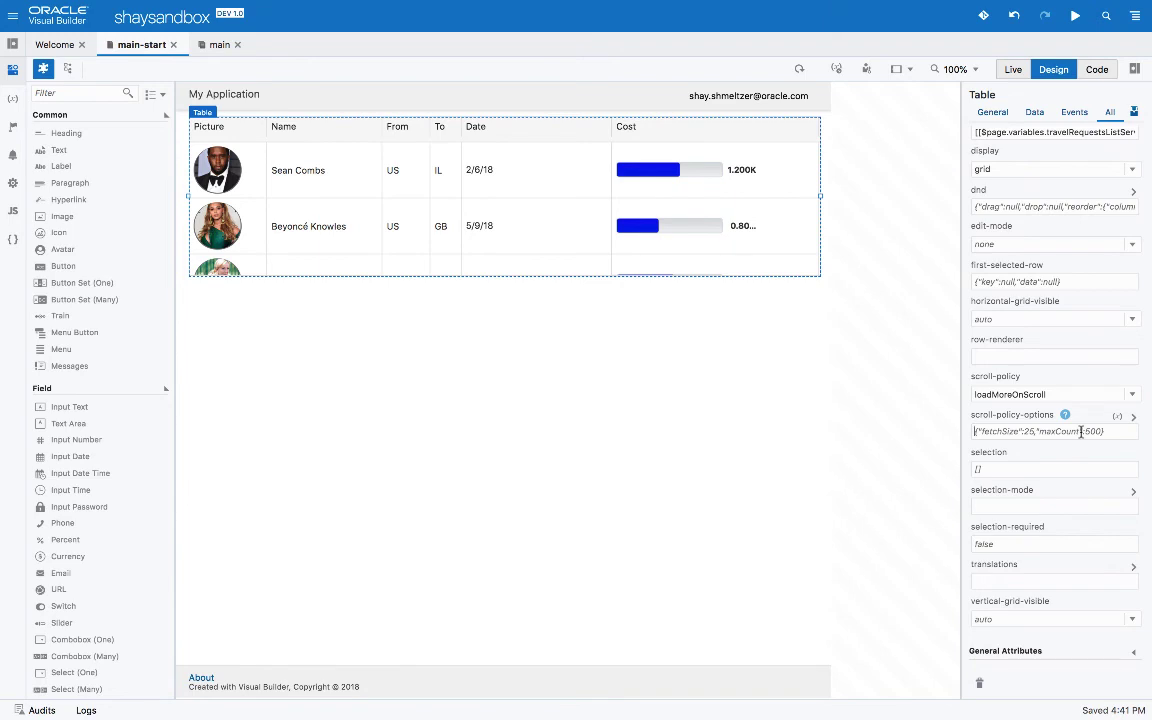
type("{\"fetchSize")
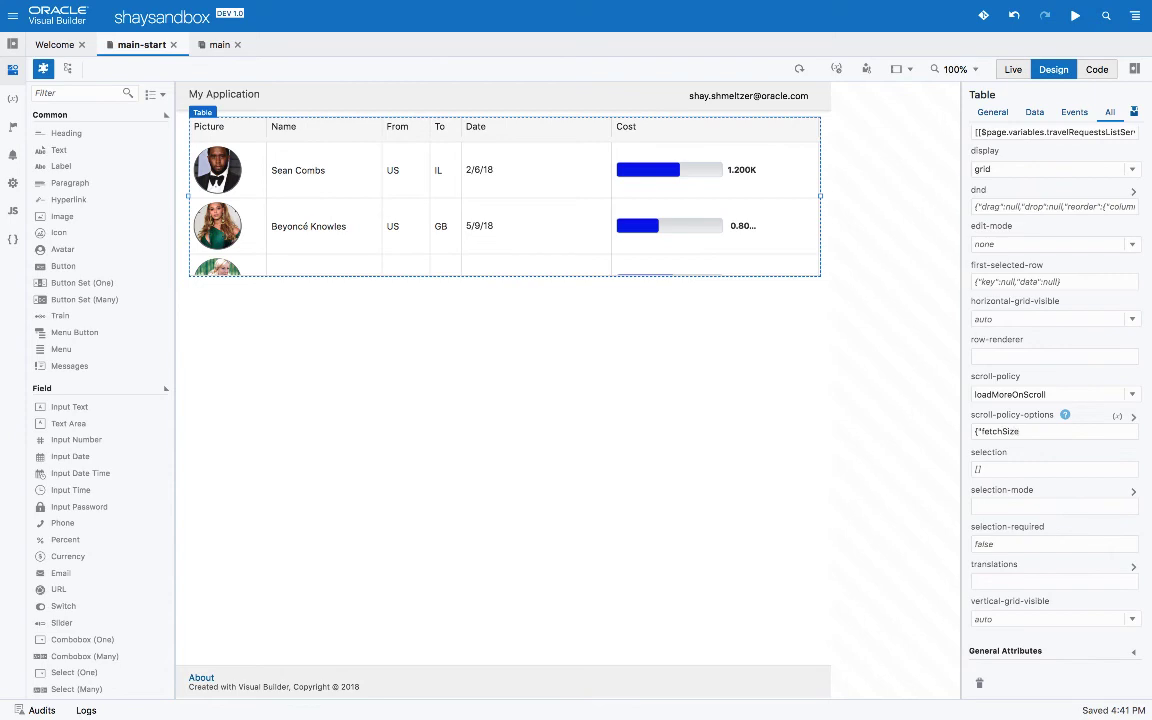
type("\"")
type(":25")
In Live mode, scroll the table down to watch more rows load, then scroll back up
left_click(1012, 71)
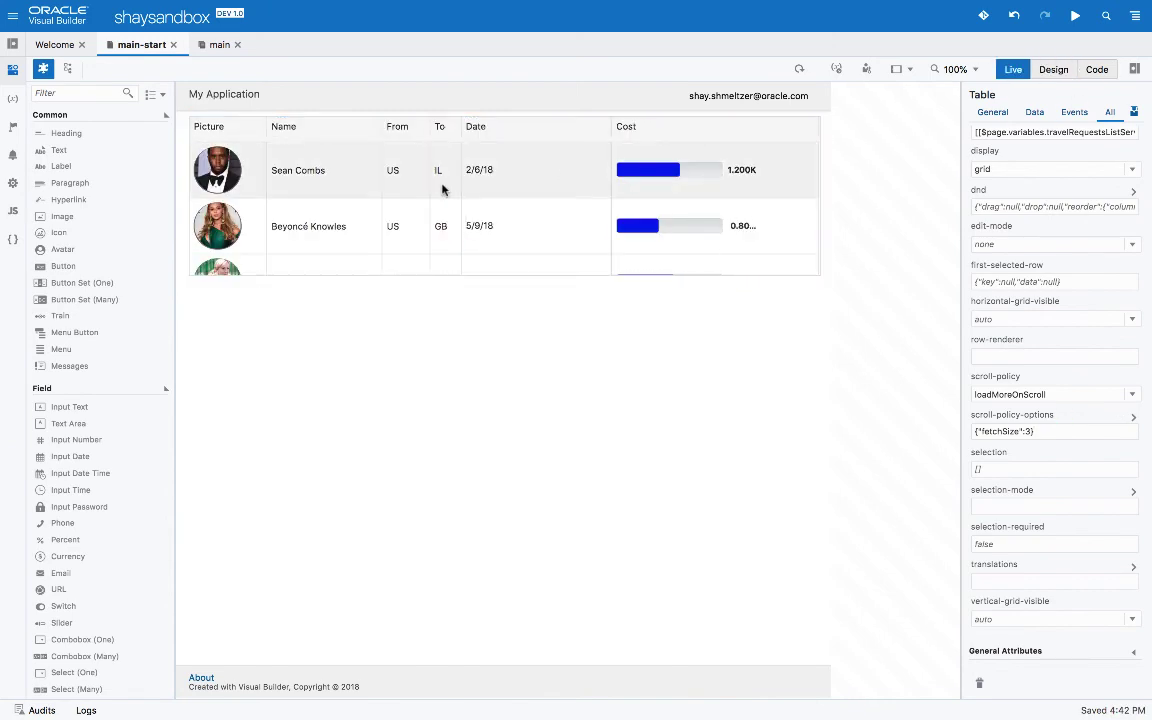
scroll(443, 189, "down", 3)
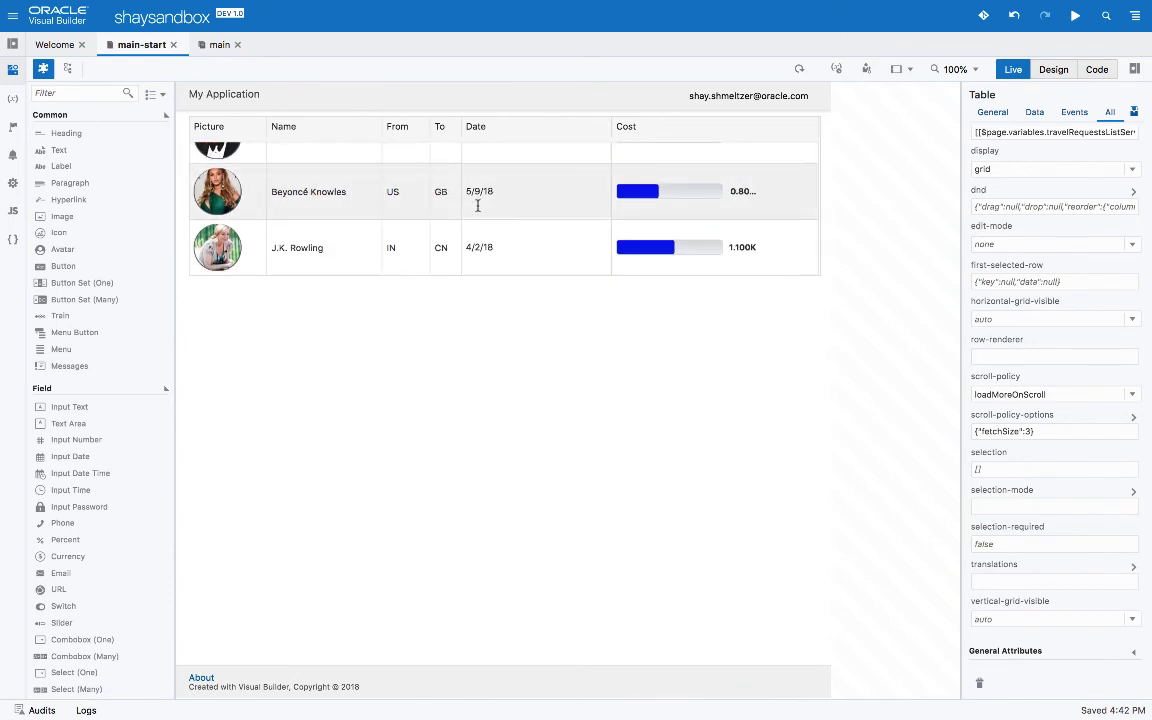
scroll(477, 205, "down", 5)
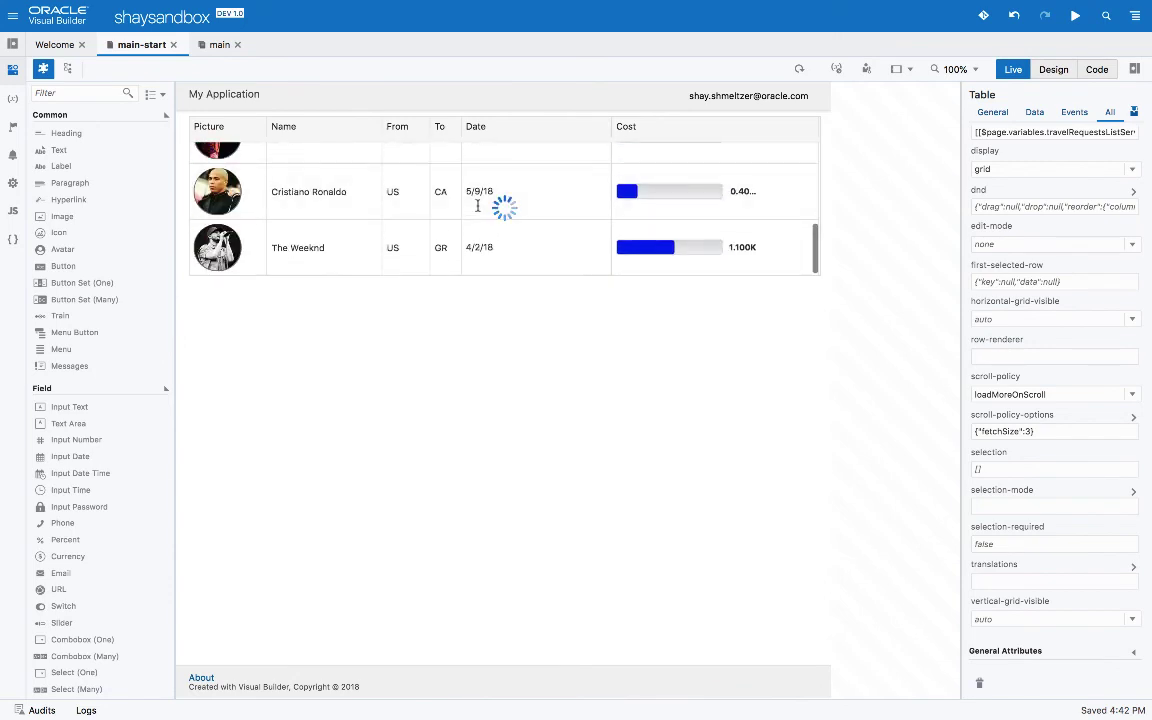
scroll(477, 207, "down", 3)
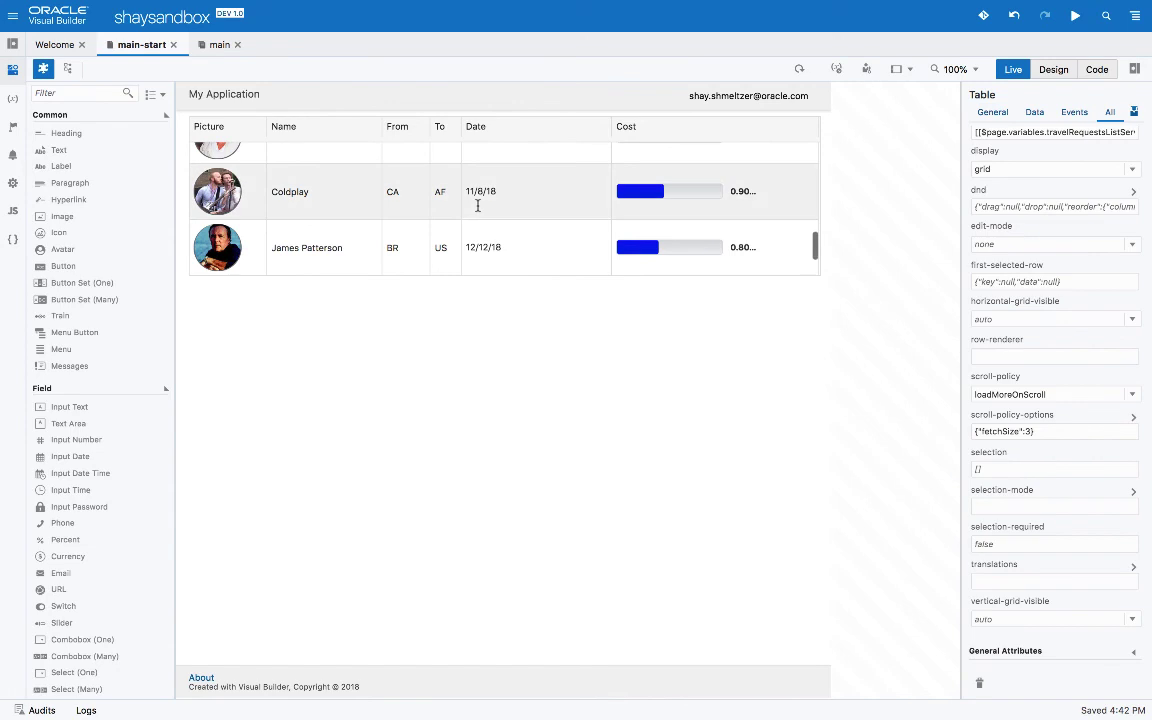
scroll(477, 205, "down", 2)
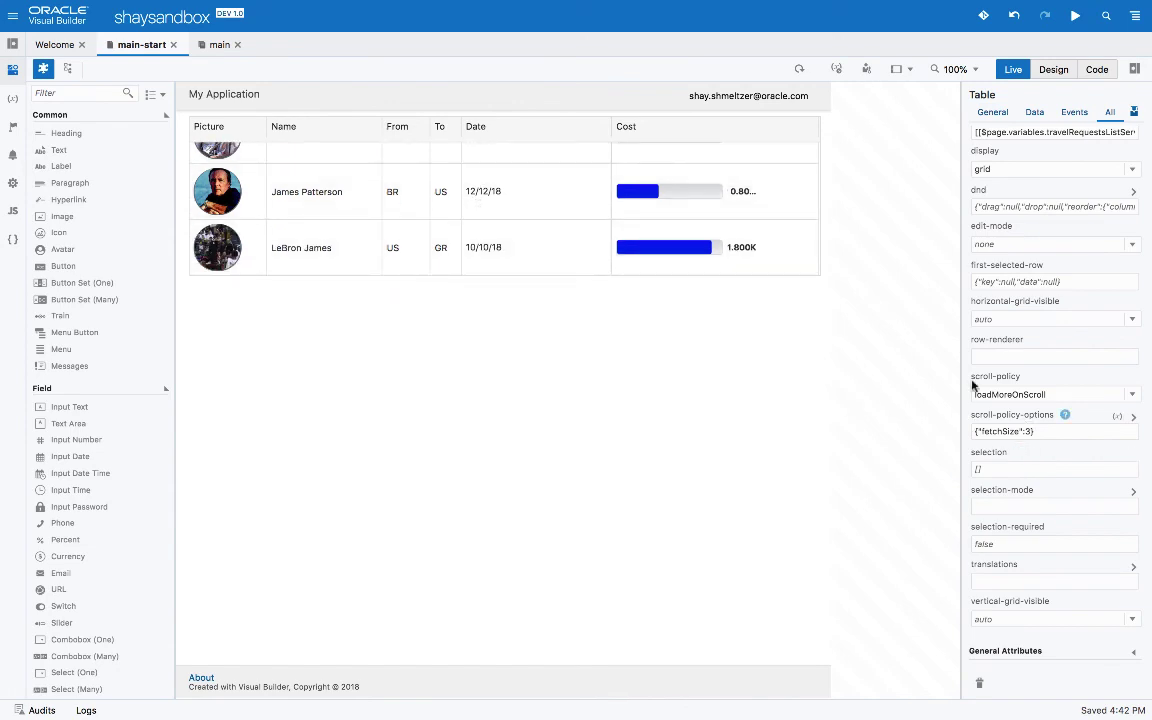
scroll(767, 249, "up", 5)
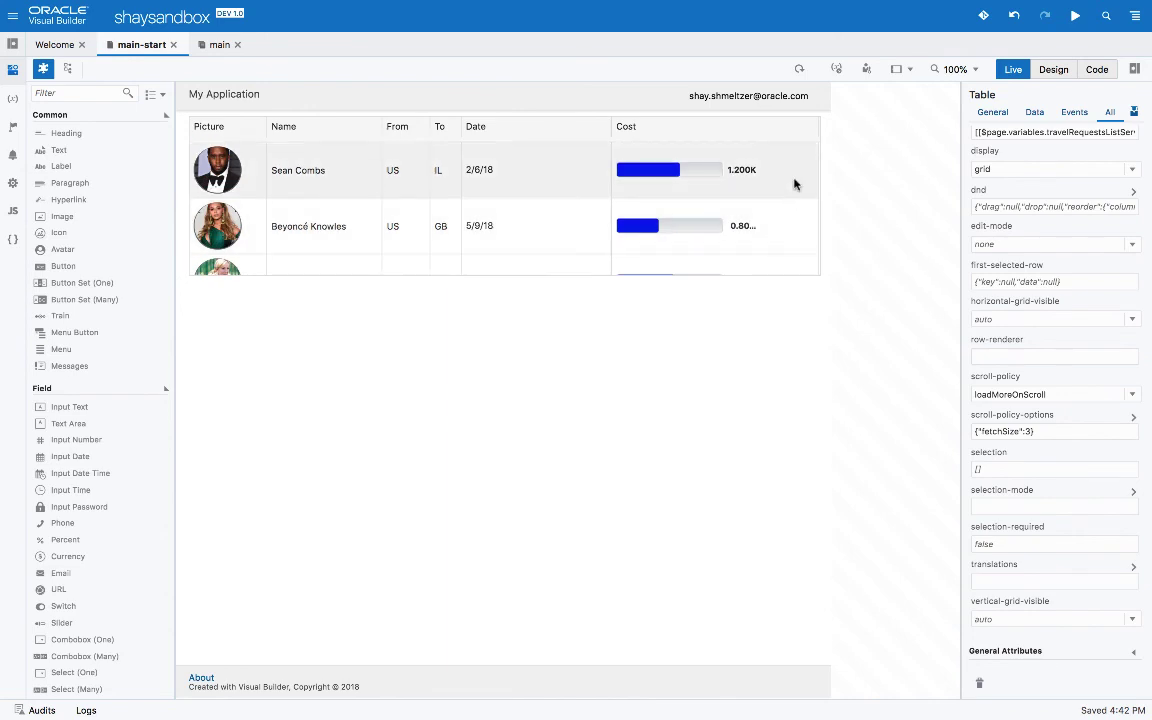
Review the Table Columns Fields list on the table's Data tab, then open the page's Variables
left_click(1035, 113)
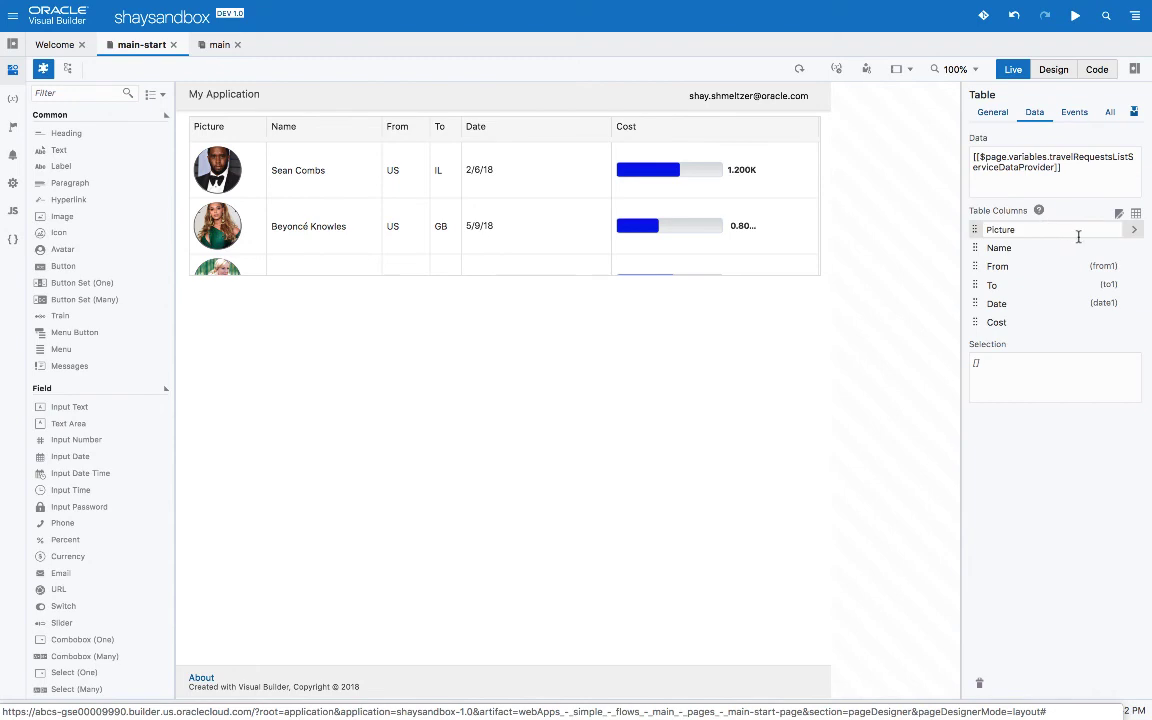
left_click(1136, 216)
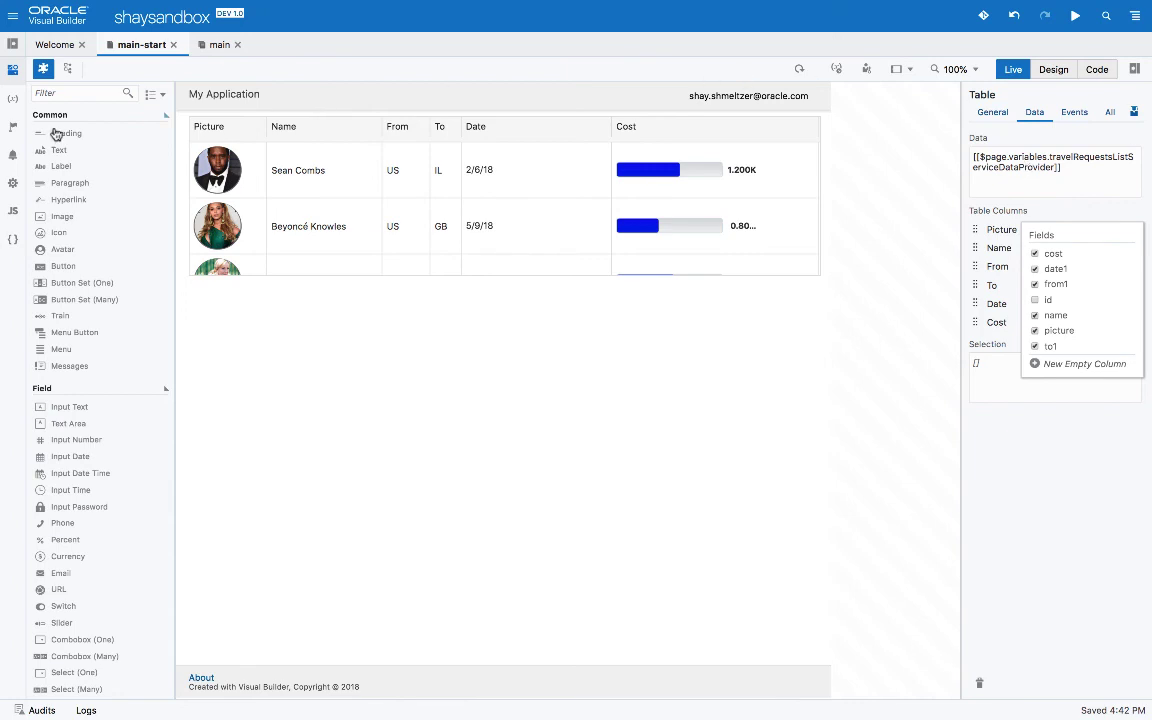
left_click(12, 100)
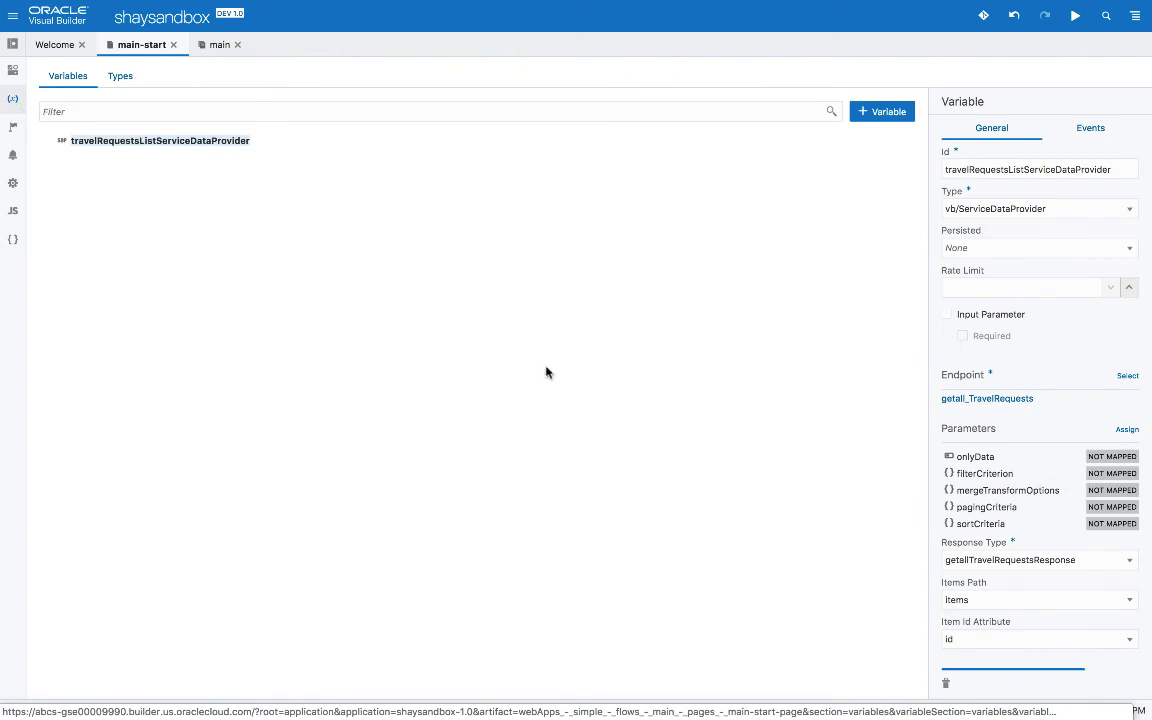
Scroll the Variables view and expand the Web Apps navigator to show the main flow
scroll(1040, 414, "down", 1)
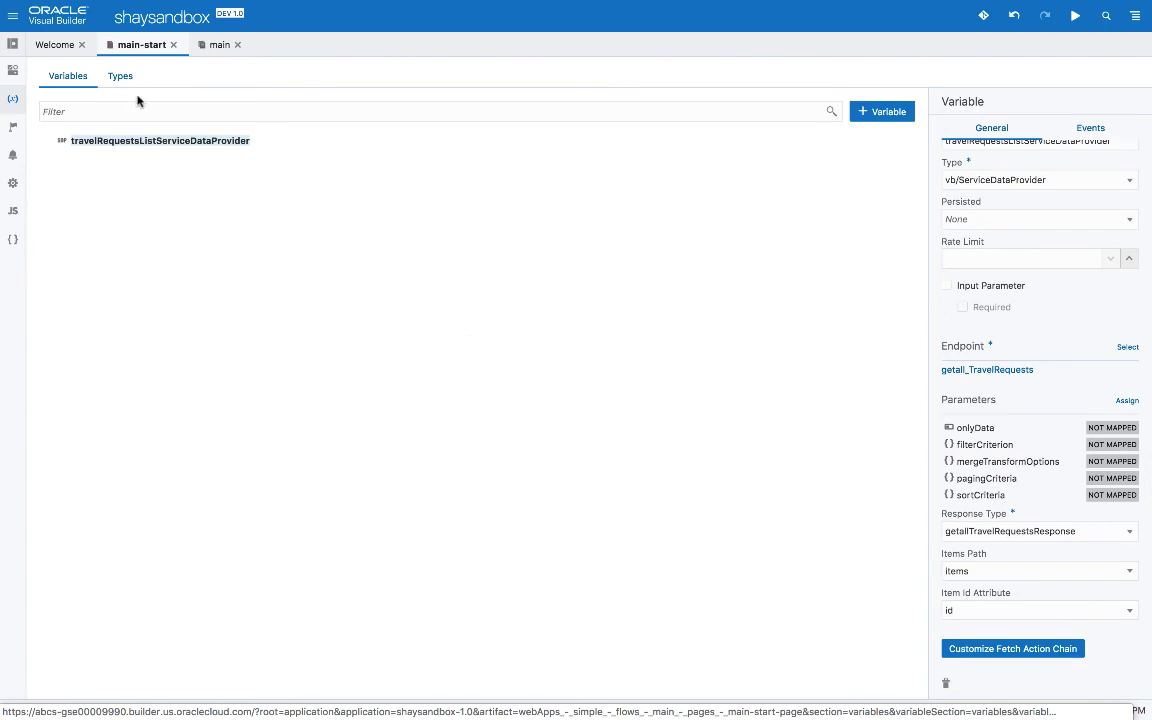
left_click(13, 44)
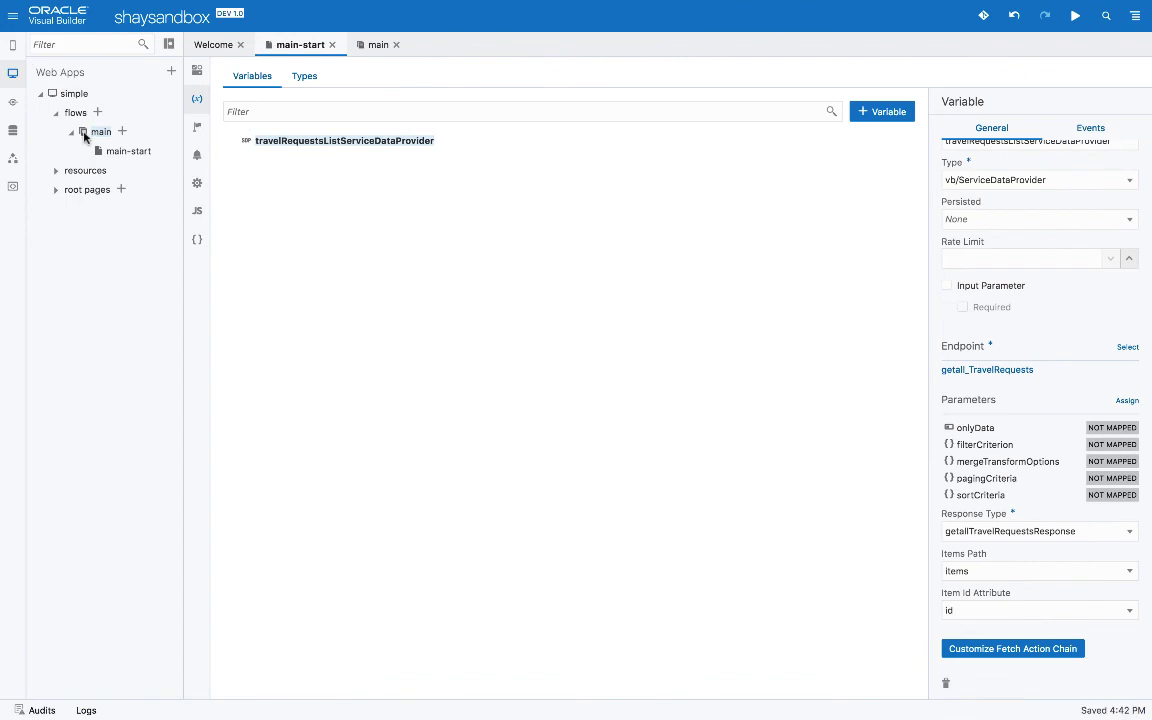
Add lastUpdatedBy to the main flow's getallTravelRequestsResponse type via Edit from Endpoint, then return to main-start
left_click(85, 135)
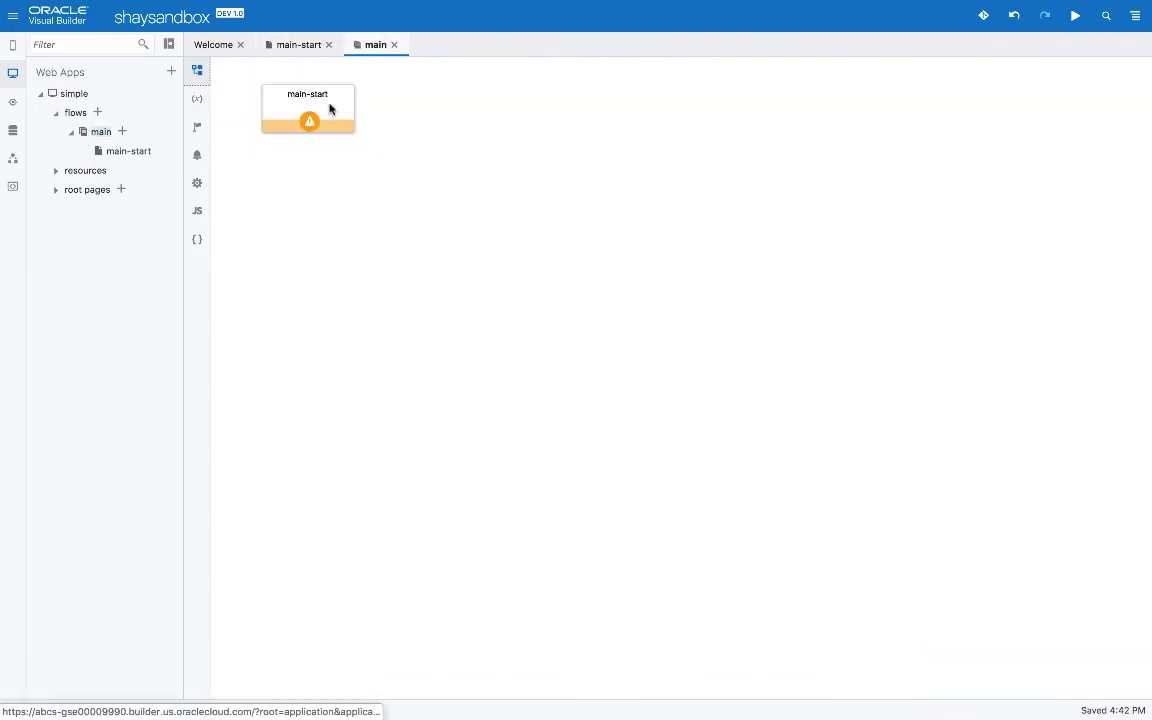
left_click(200, 102)
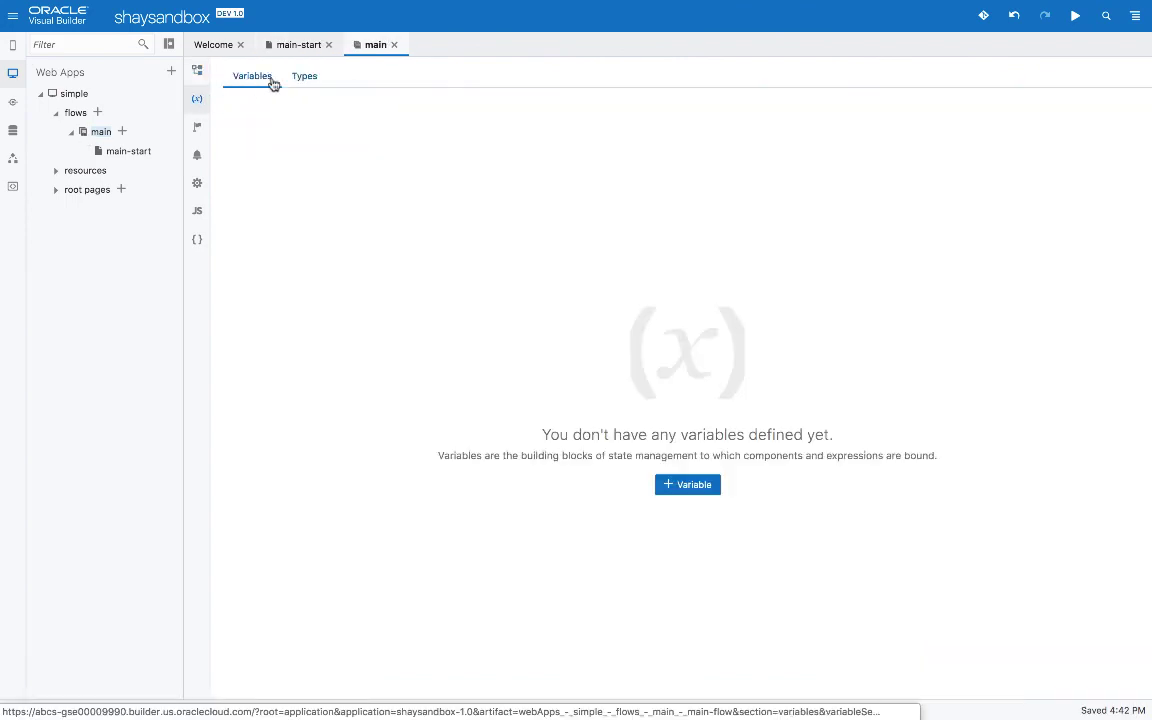
left_click(304, 80)
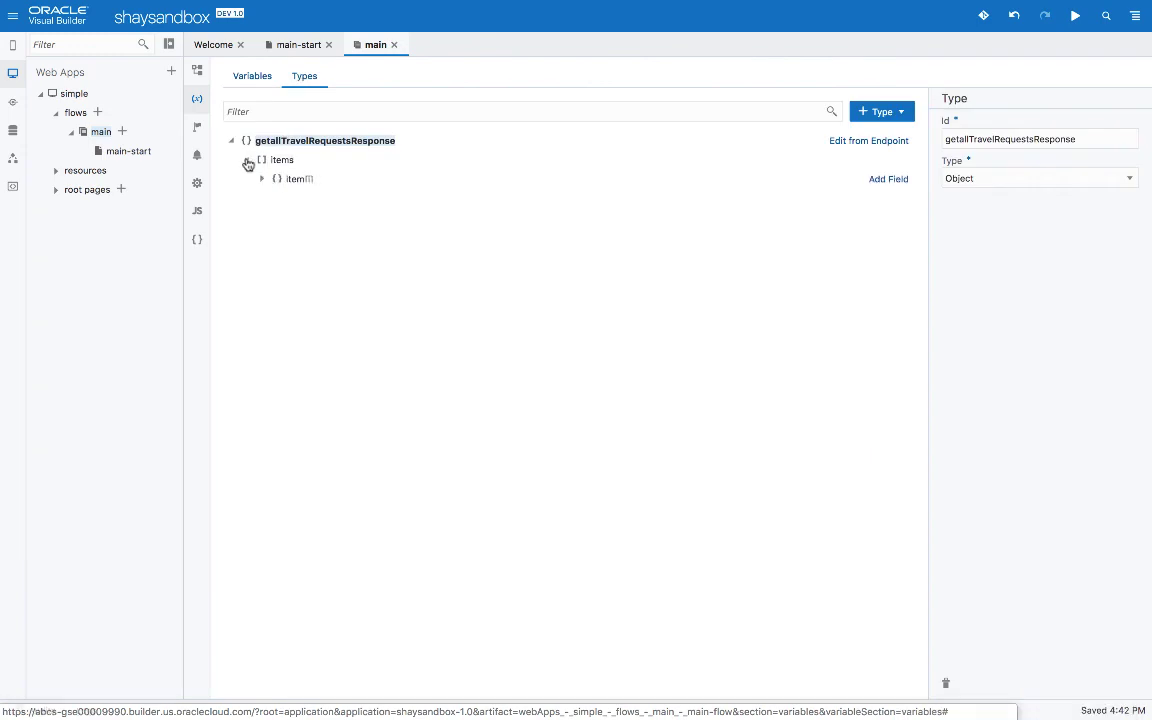
left_click(262, 179)
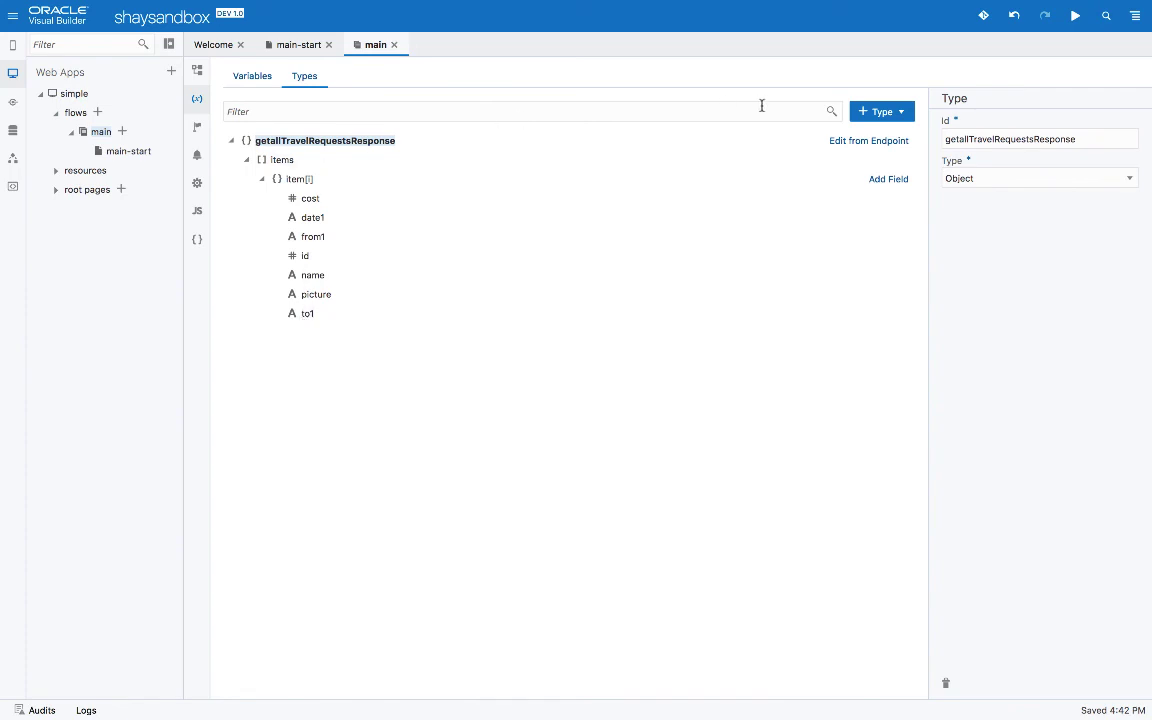
left_click(846, 147)
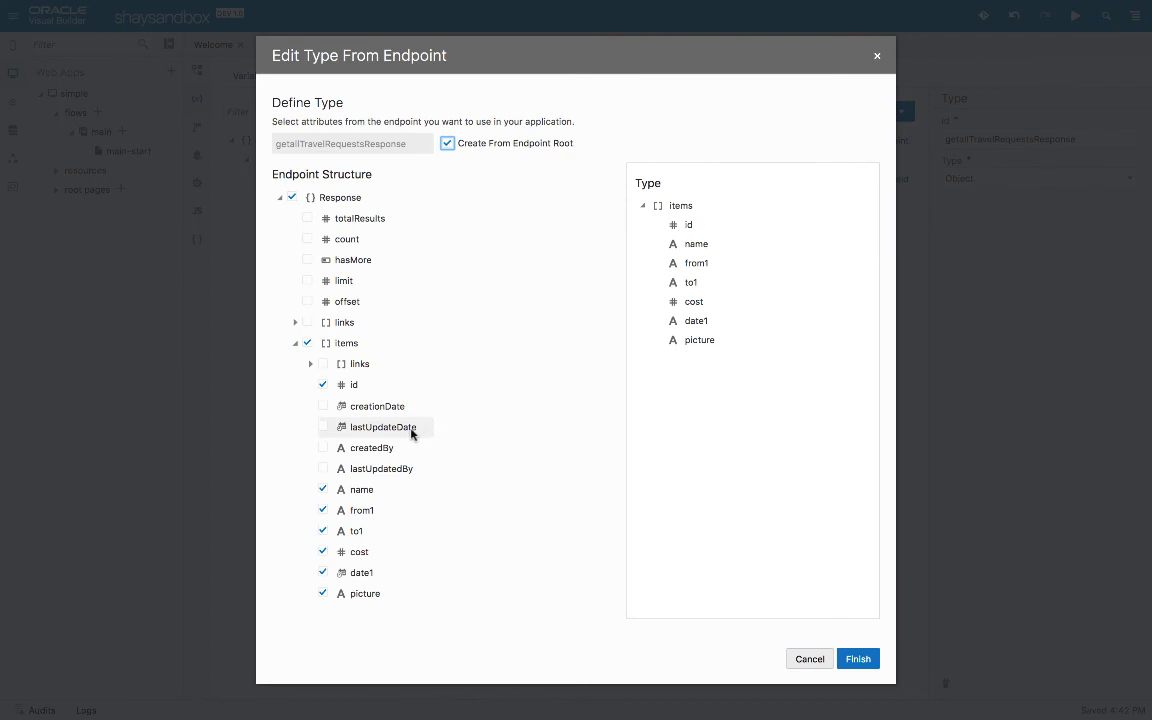
left_click(324, 471)
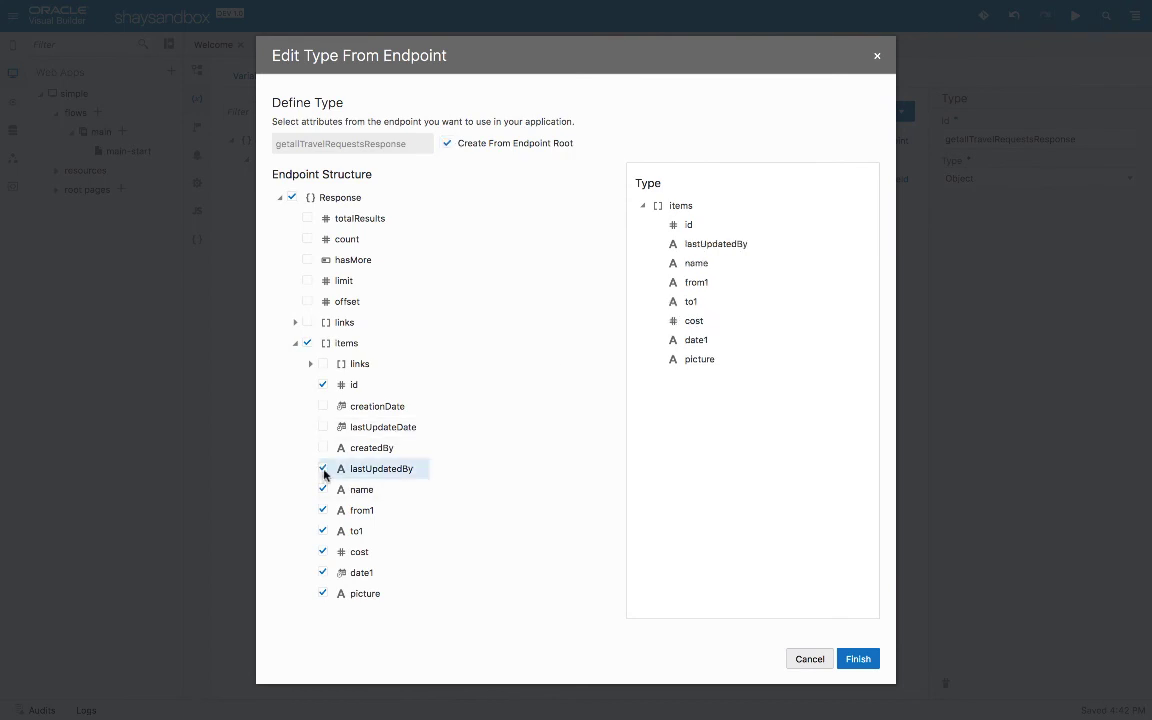
left_click(860, 659)
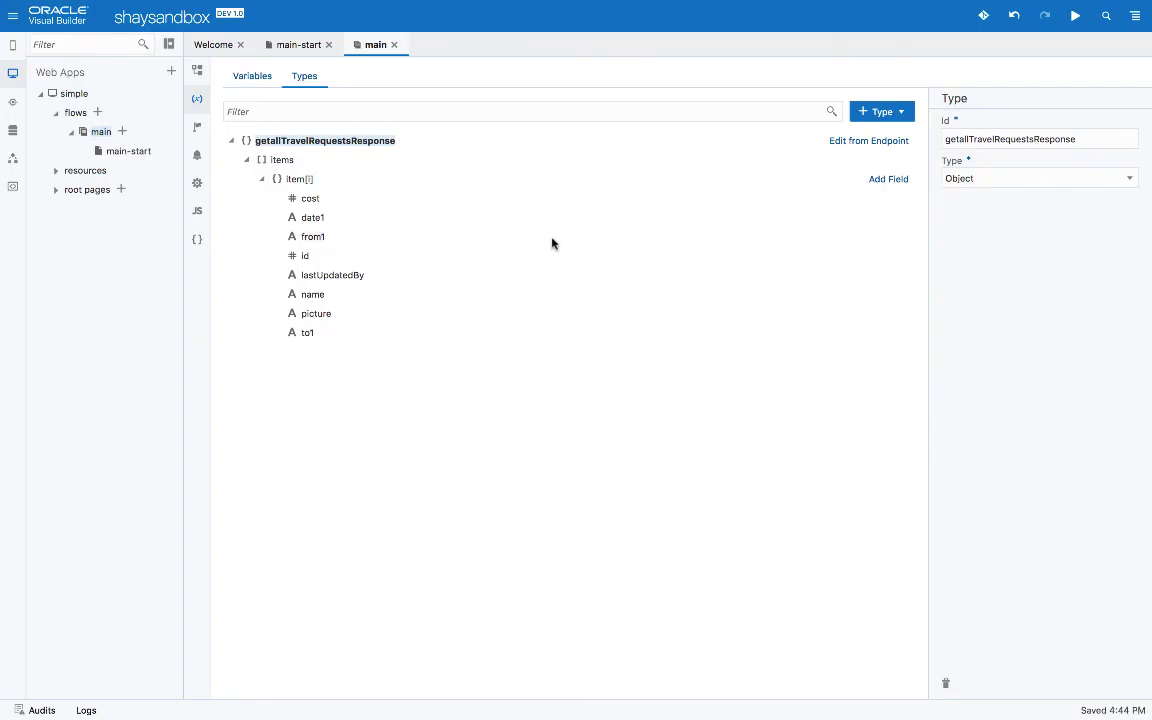
left_click(300, 52)
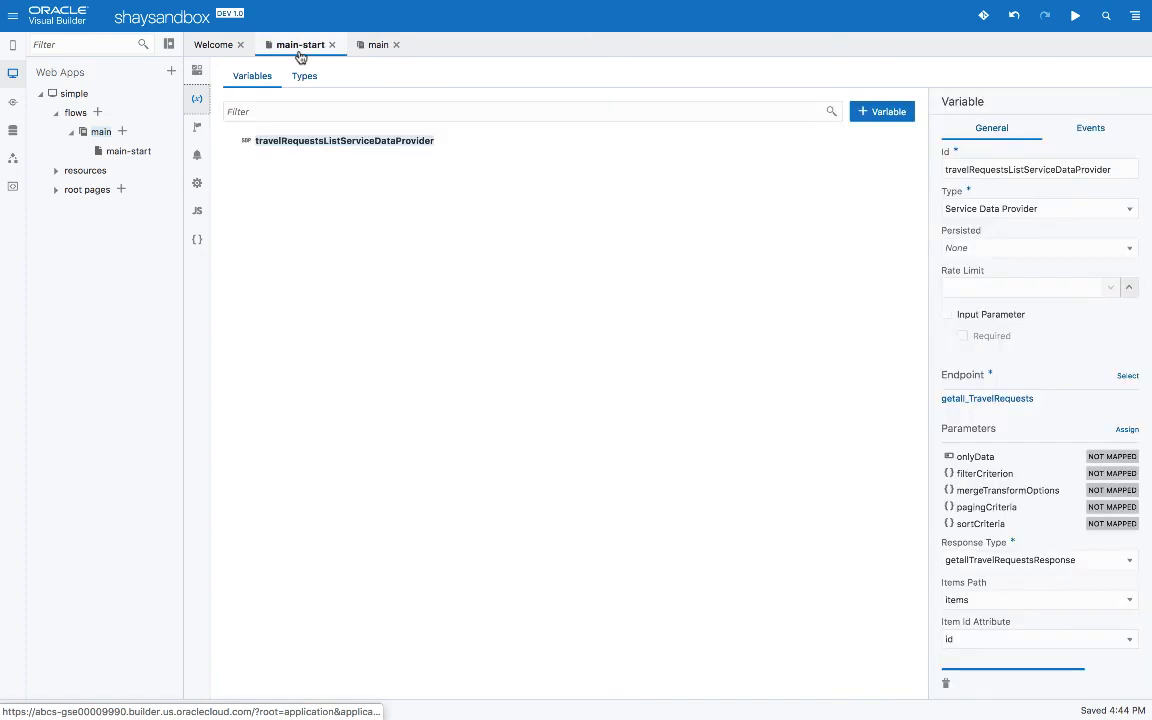
In the table's Fields list, add and then remove lastUpdatedBy, and remove the To column
left_click(199, 74)
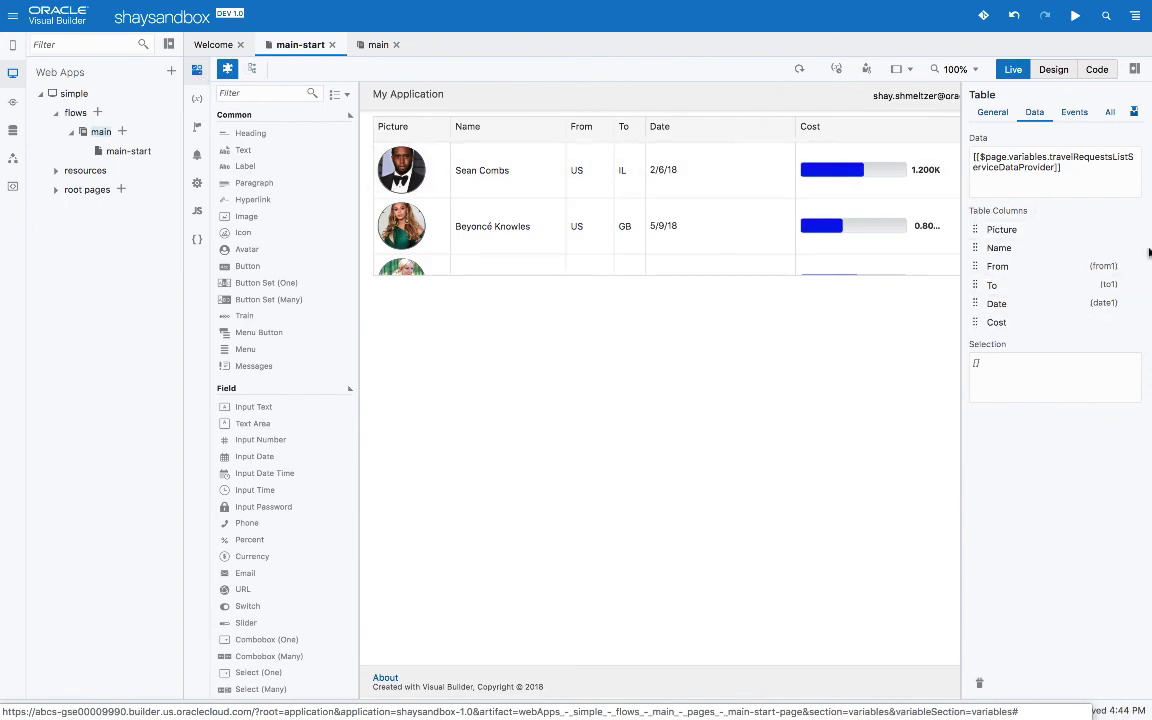
left_click(1136, 215)
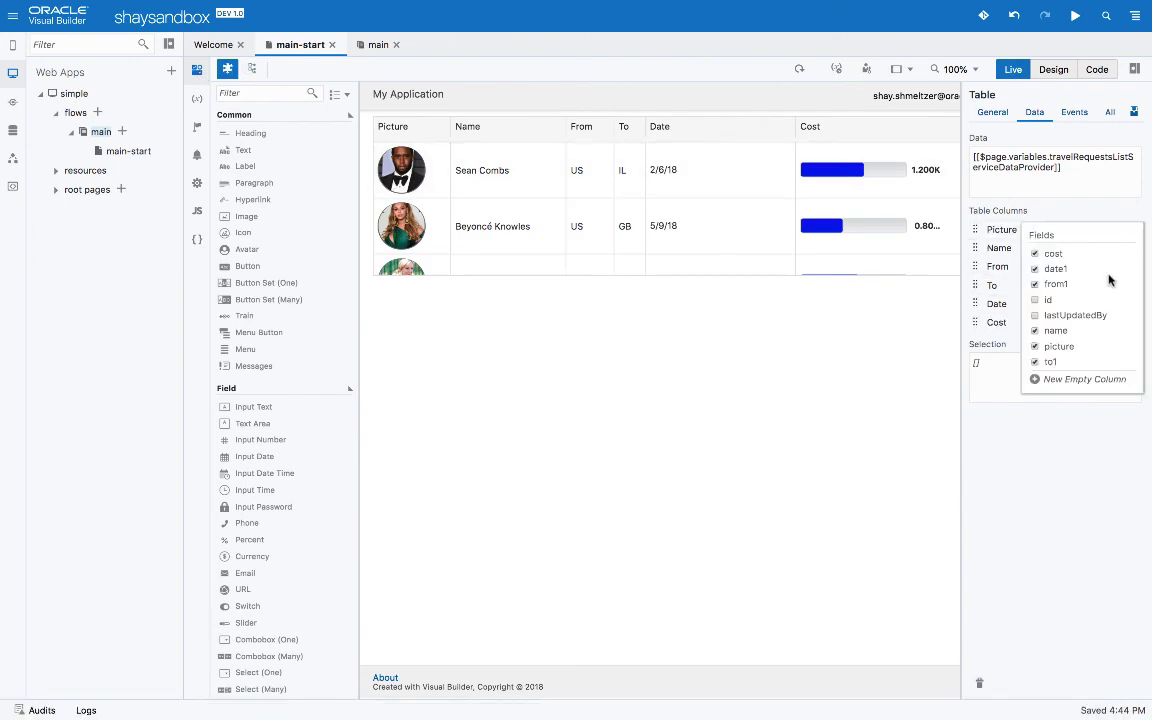
left_click(1093, 316)
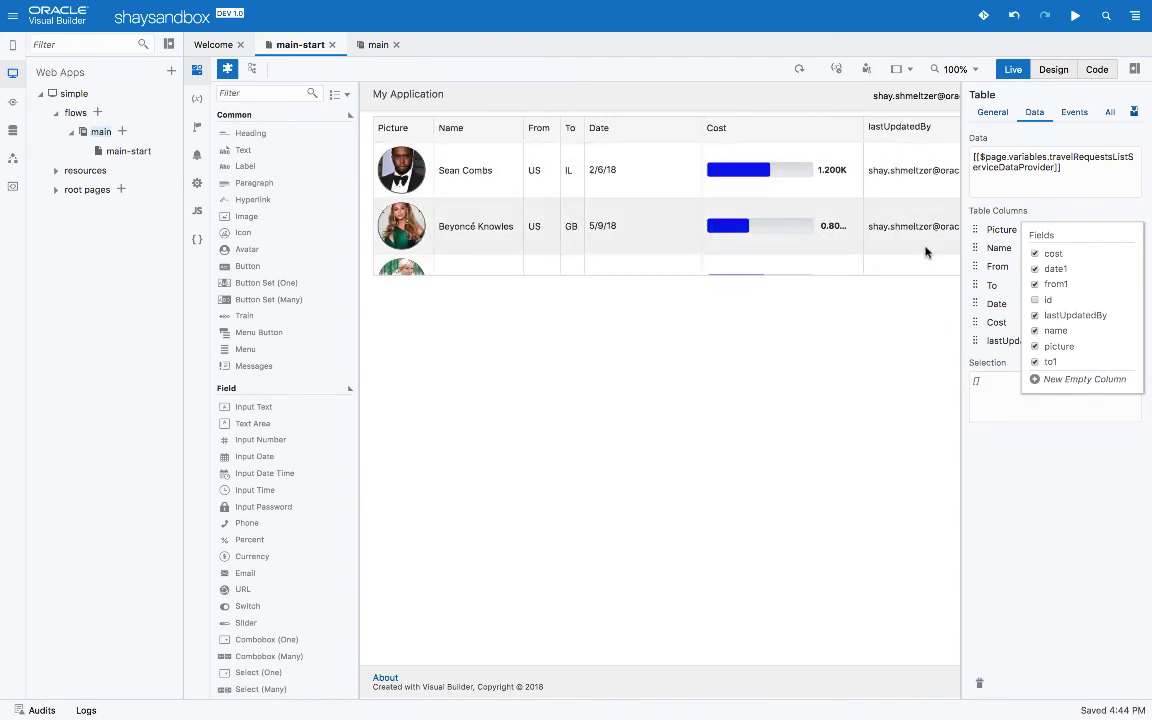
left_click(1036, 362)
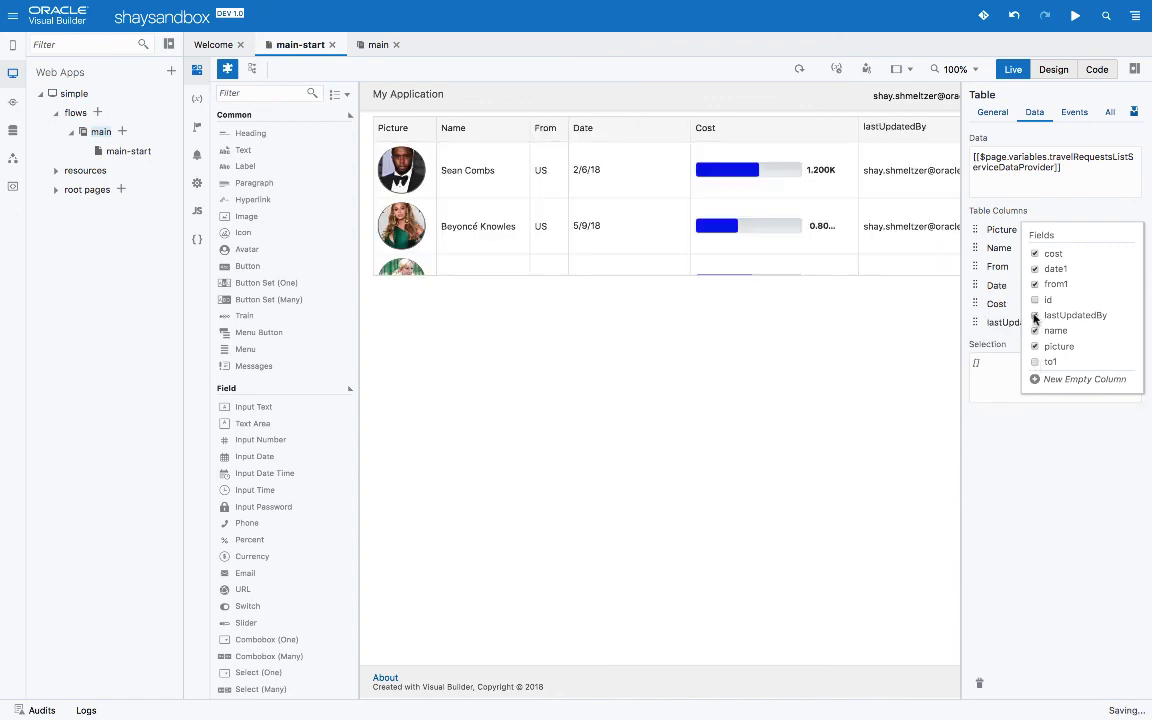
left_click(1035, 316)
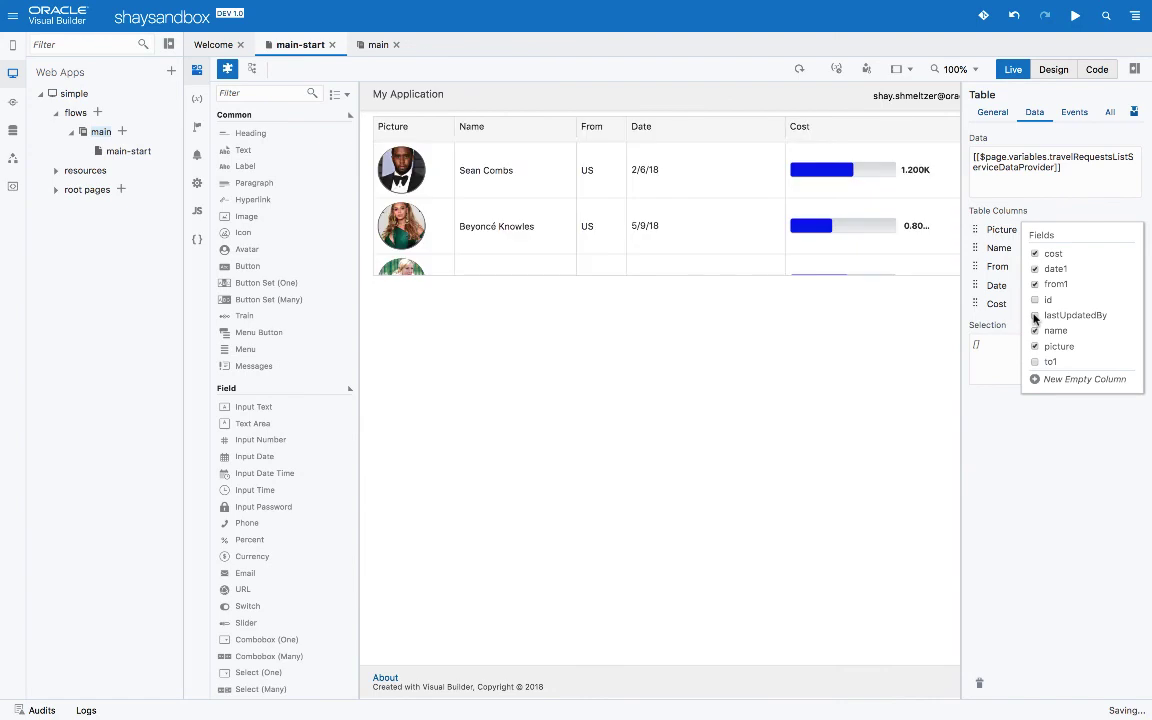
Add a new empty column to the table and open its column settings
left_click(1036, 380)
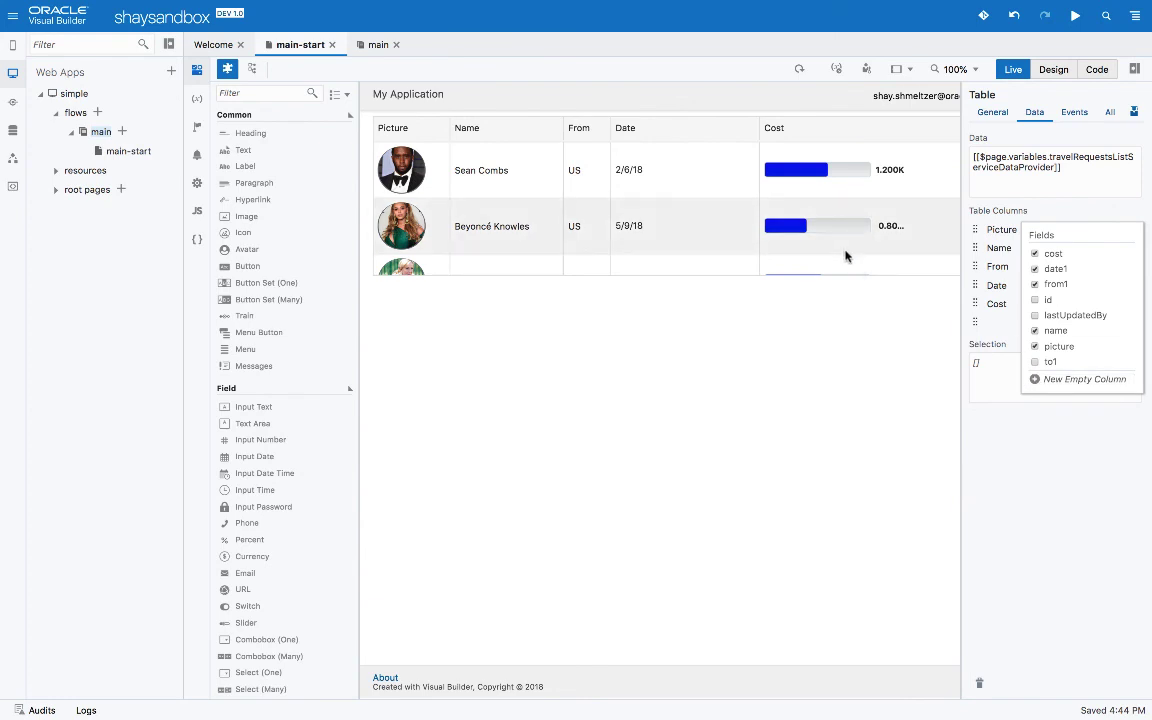
left_click(994, 321)
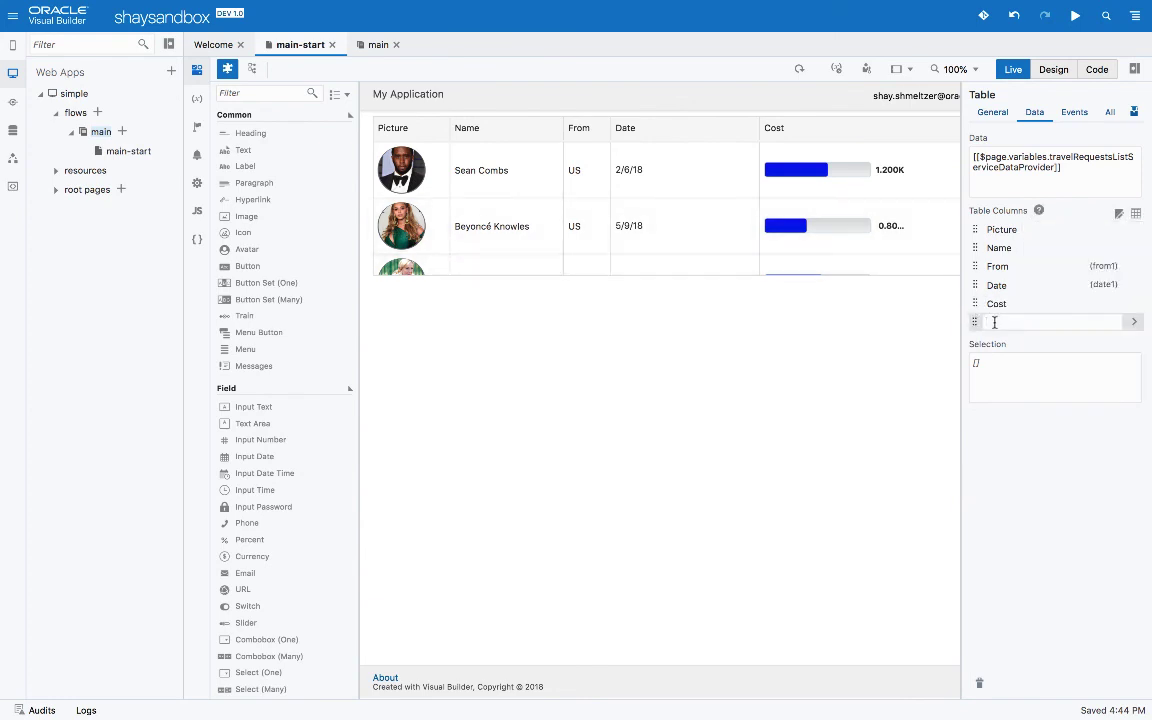
left_click(1134, 321)
Set the new column's header text to Info and drop a Hyperlink component into its cells
left_click(1039, 176)
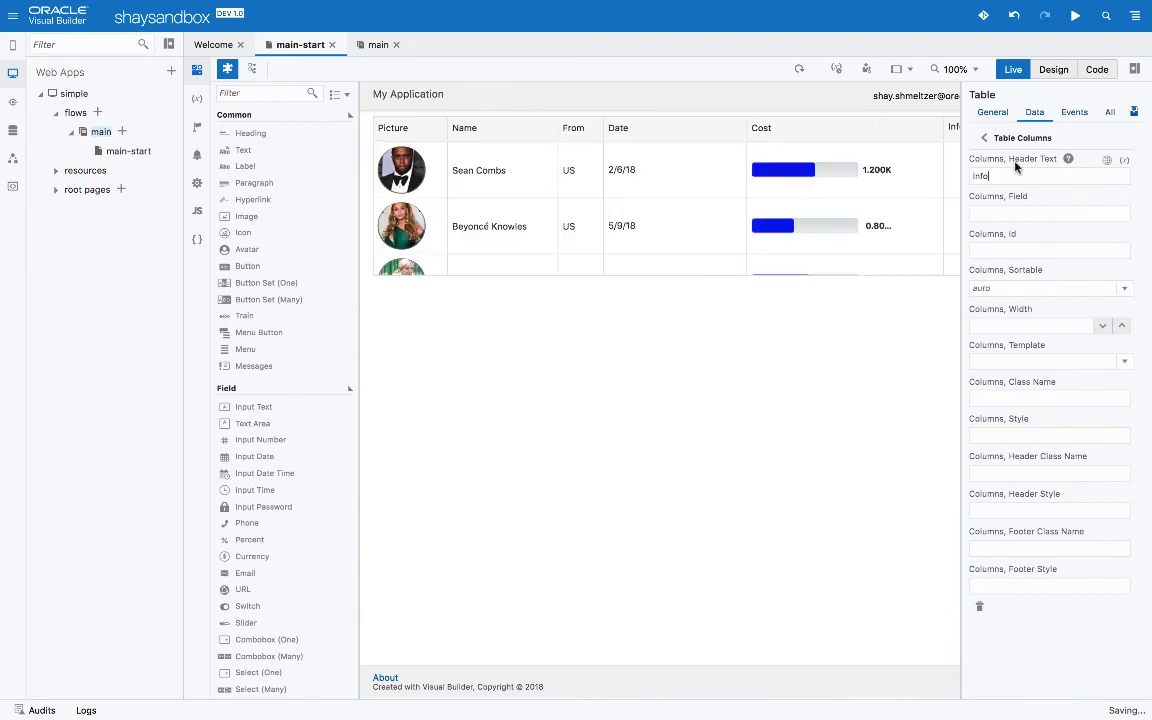
scroll(816, 188, "right", 2)
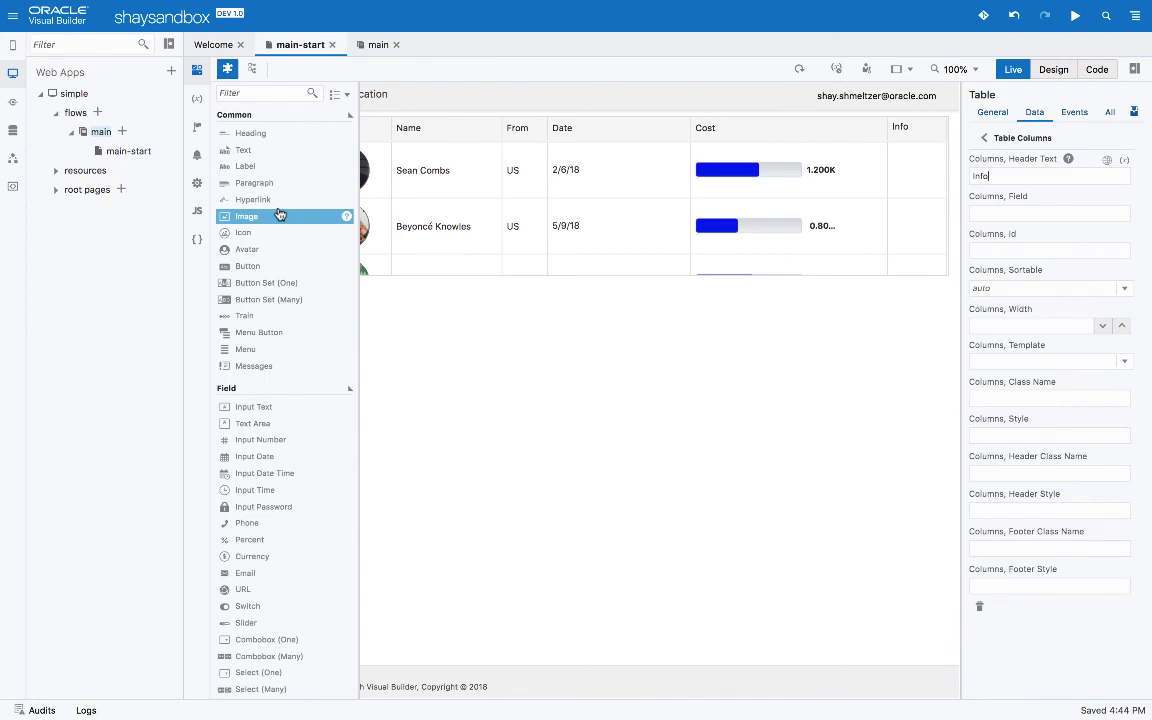
left_click_drag(282, 206, 910, 164)
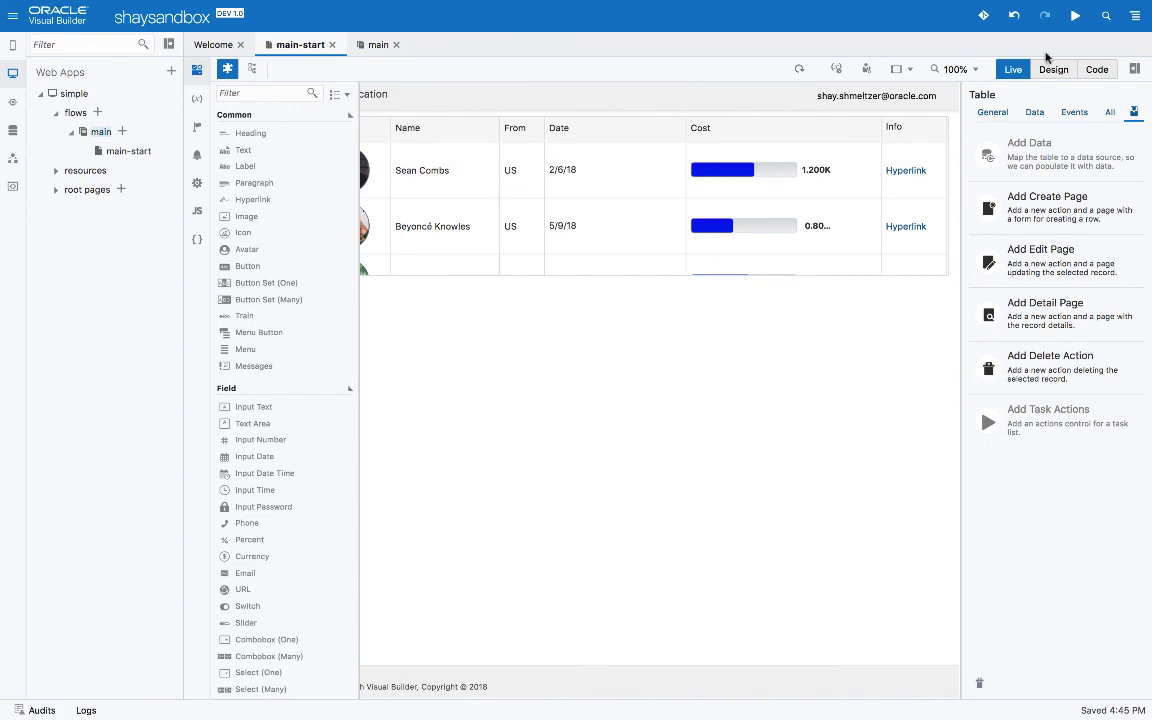
In Design view, change the first row's Info hyperlink text to 'more info'
left_click(1050, 69)
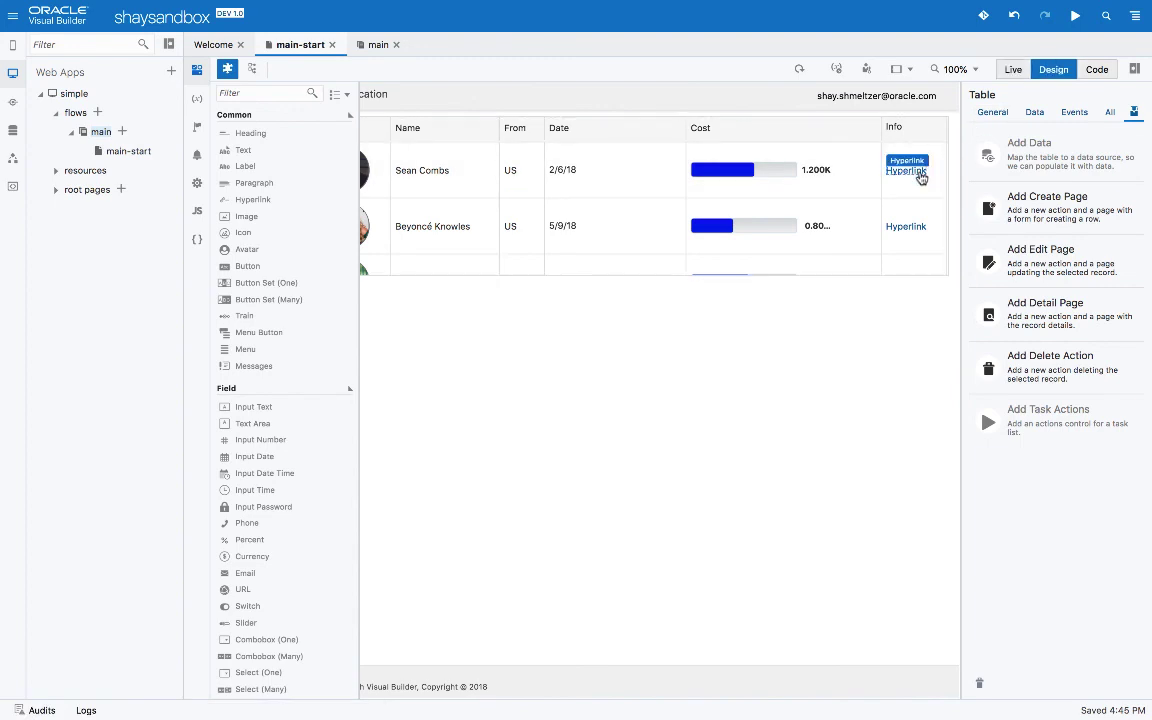
left_click(831, 177)
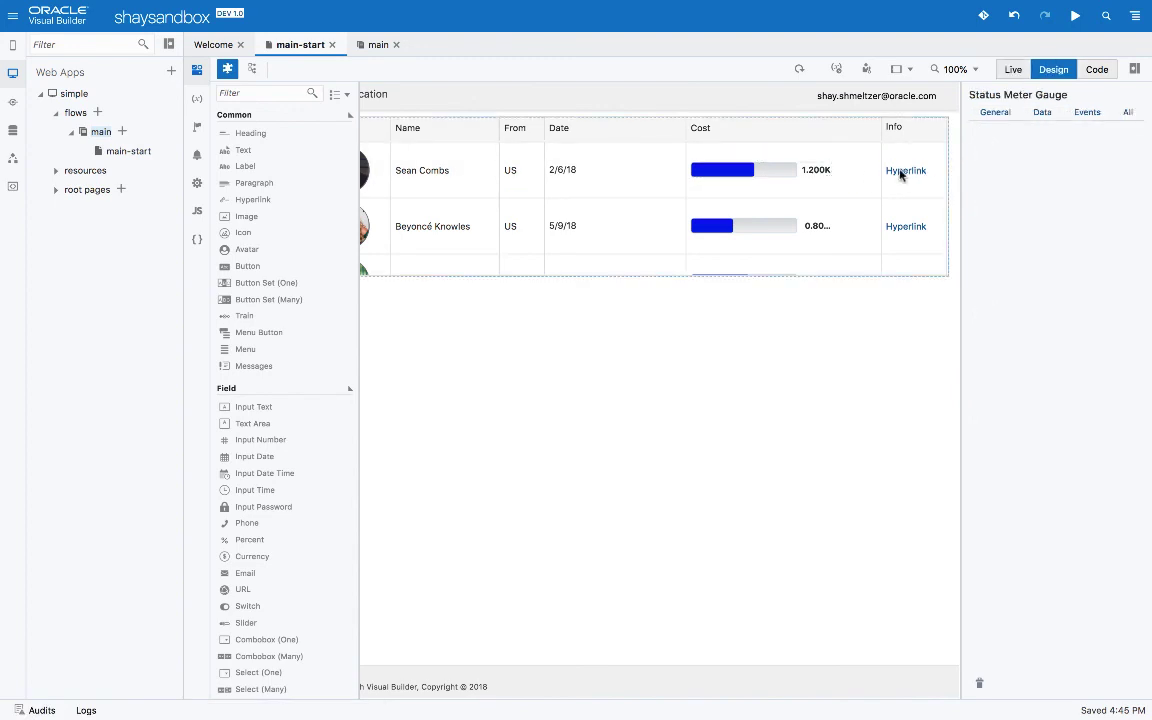
left_click(901, 175)
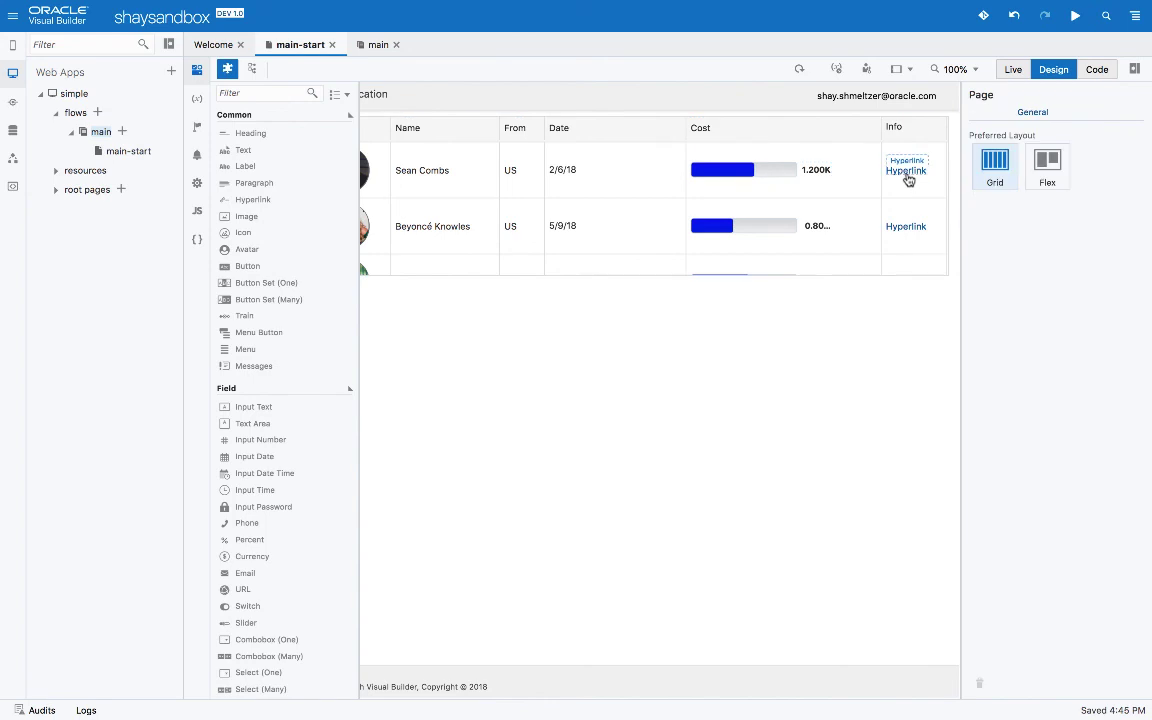
left_click(905, 176)
double_click(1038, 156)
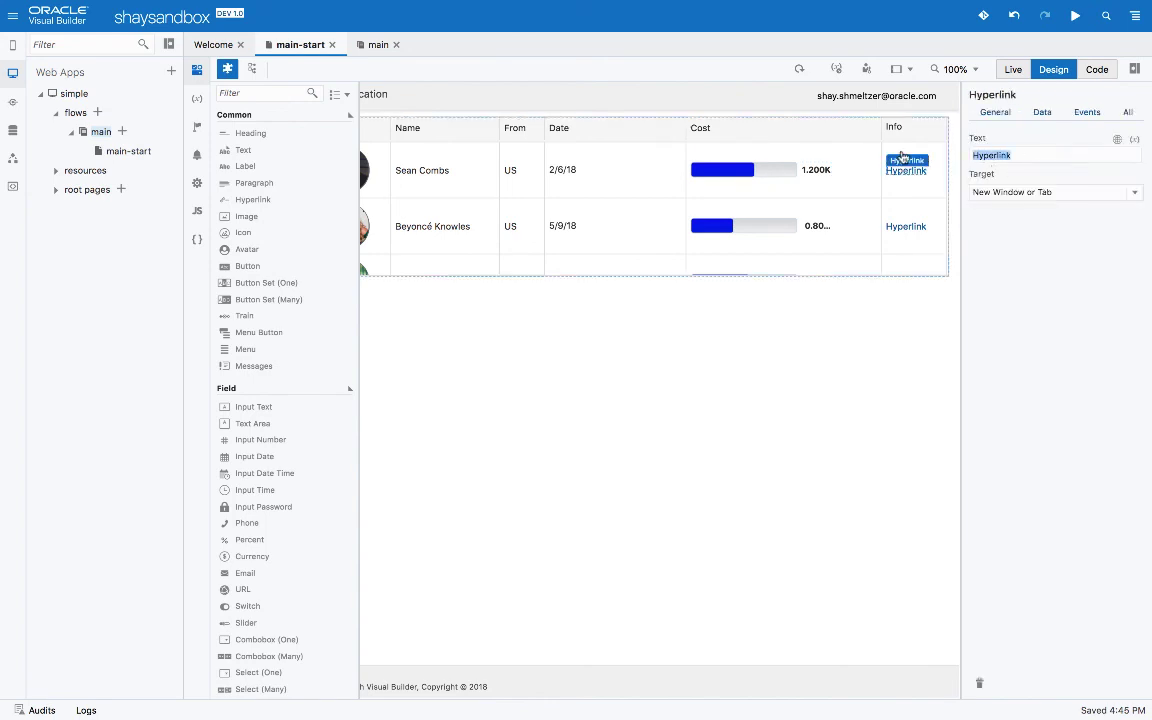
type("more info")
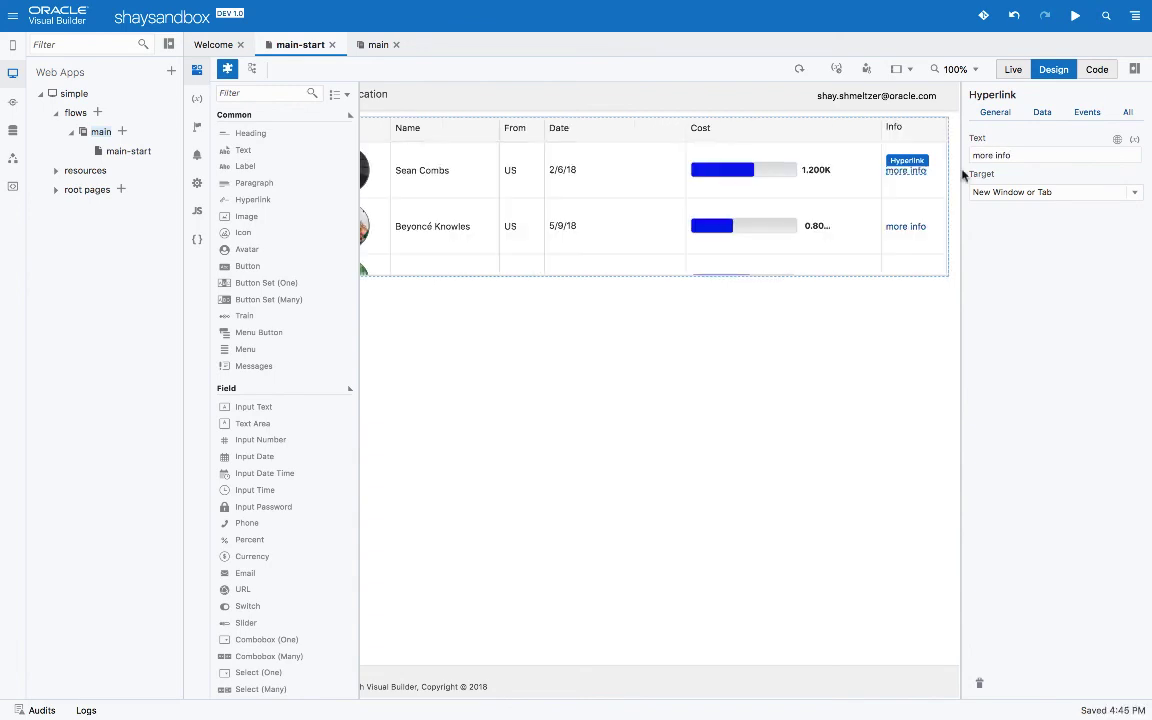
left_click(1042, 114)
left_click(1028, 155)
type("https://en.wikipedia.org/wiki/")
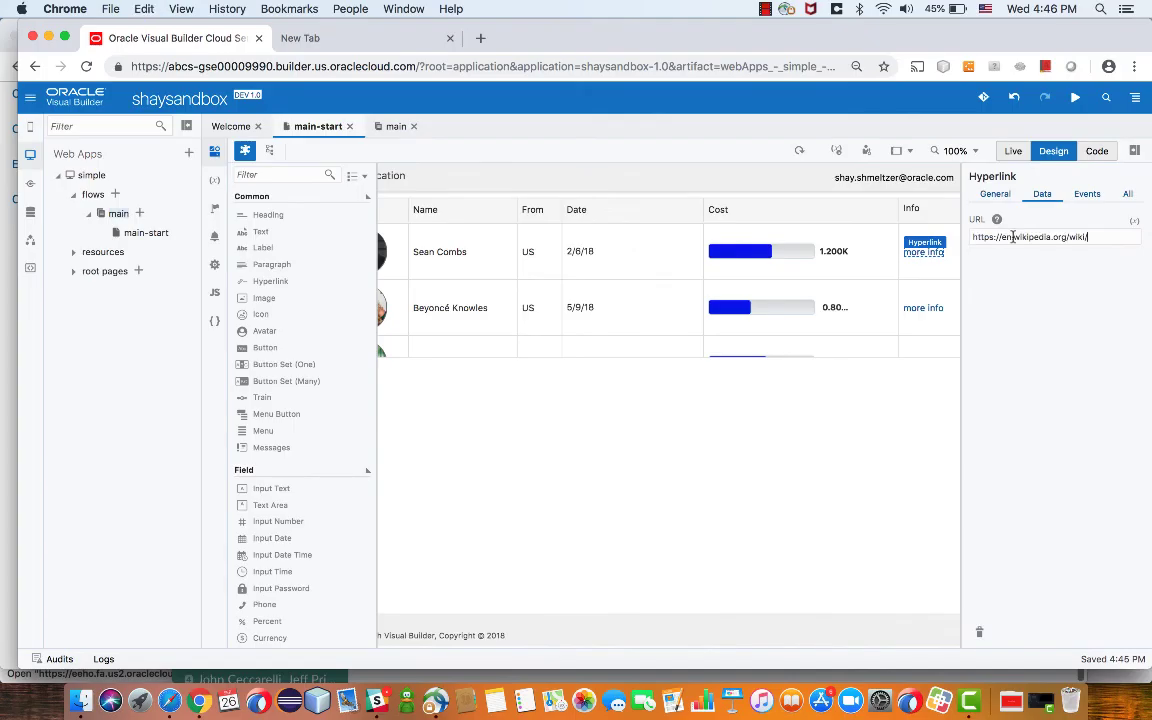
triple_click(1013, 237)
key("super+c")
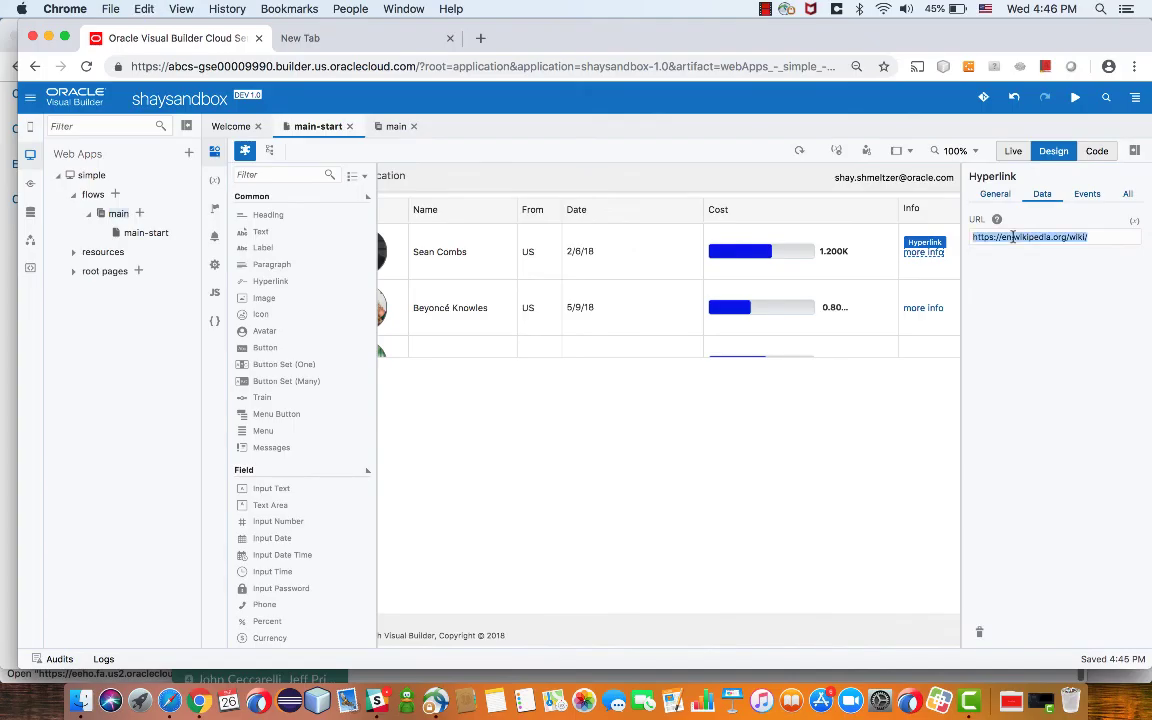
key("BackSpace")
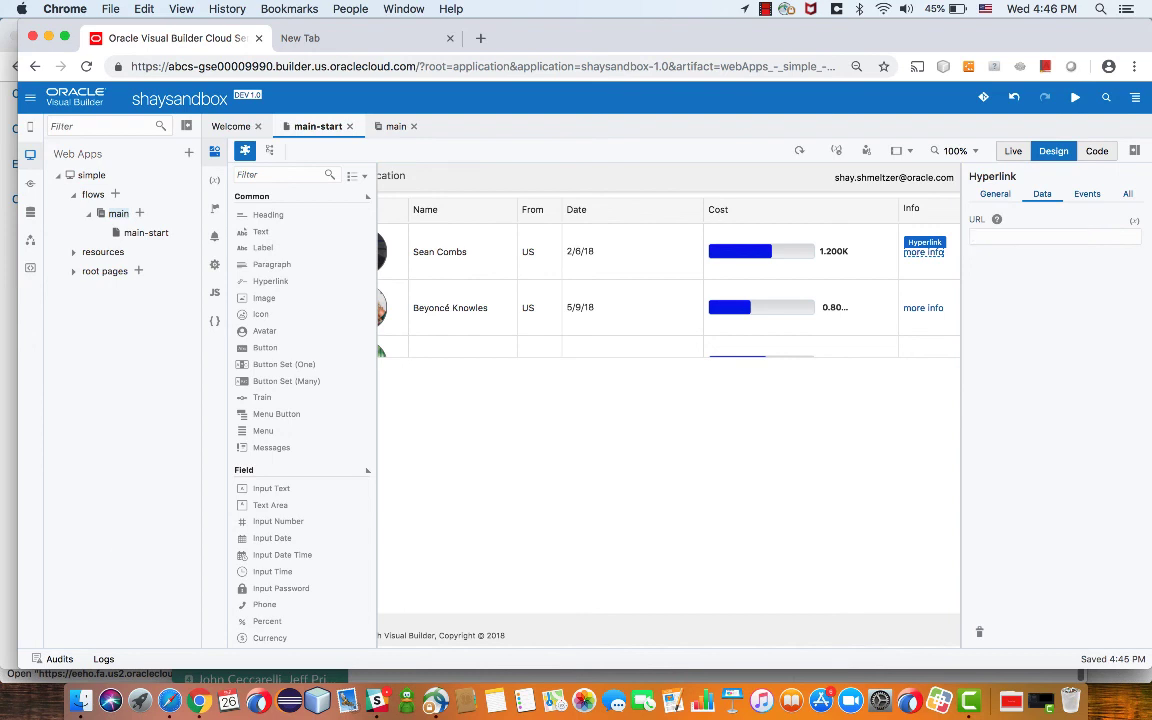
left_click(1134, 220)
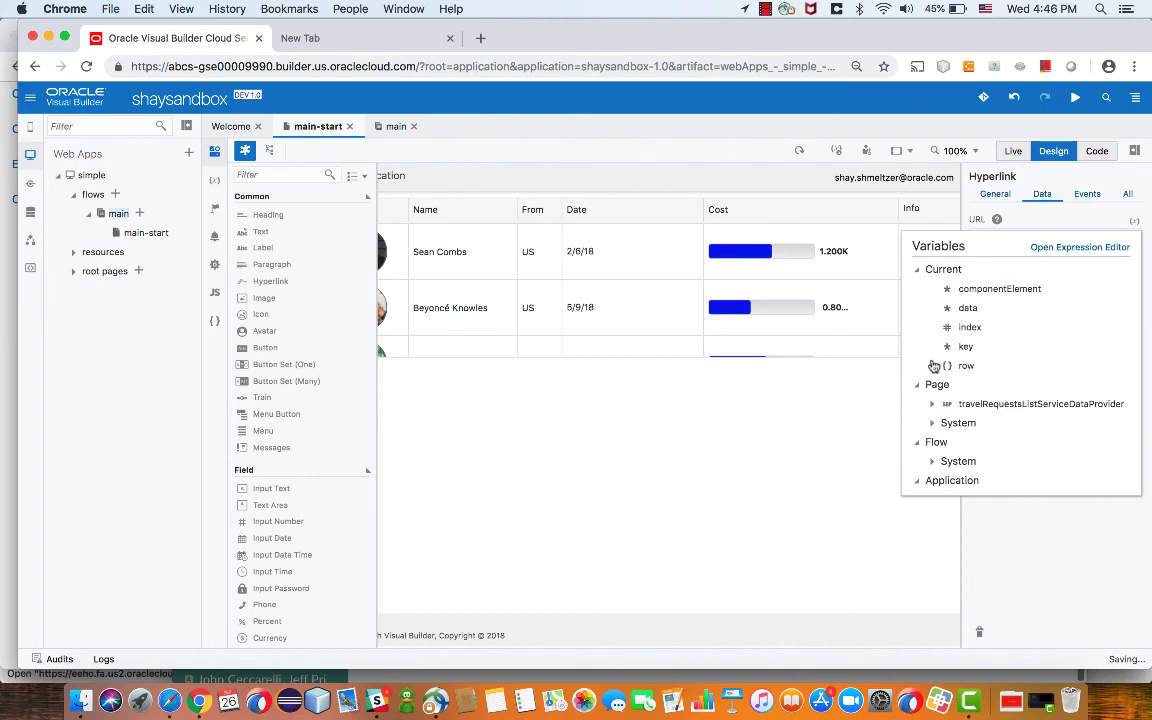
left_click(932, 365)
scroll(988, 416, "down", 2)
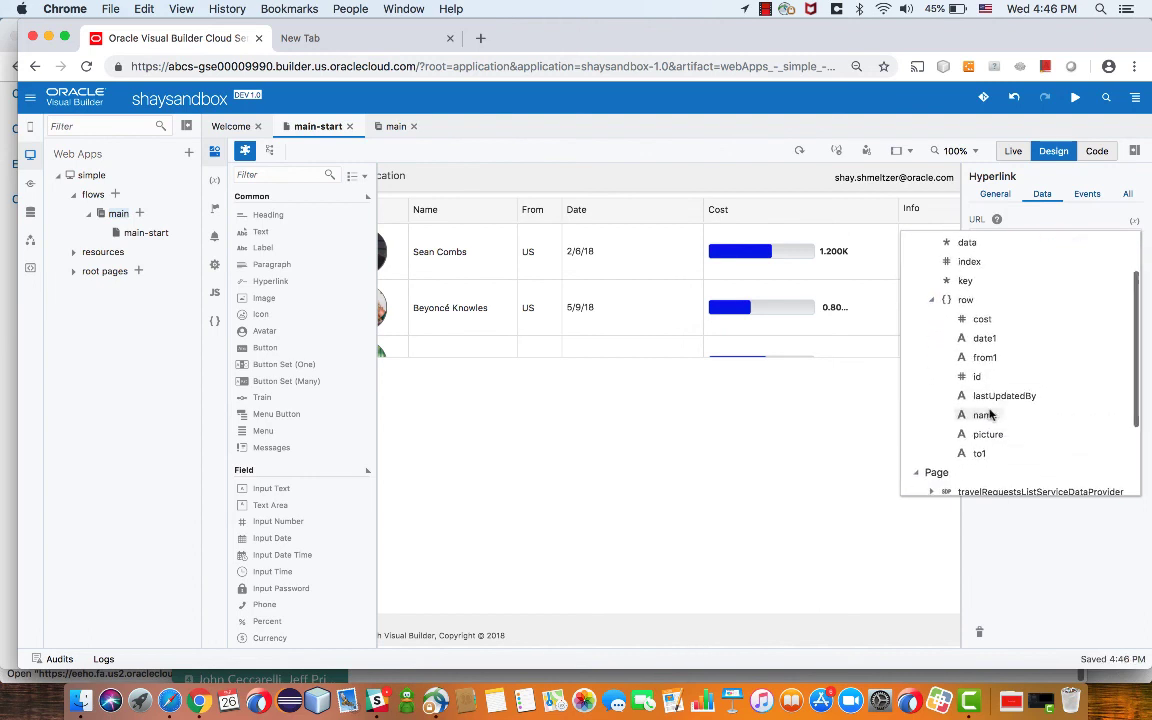
left_click(985, 416)
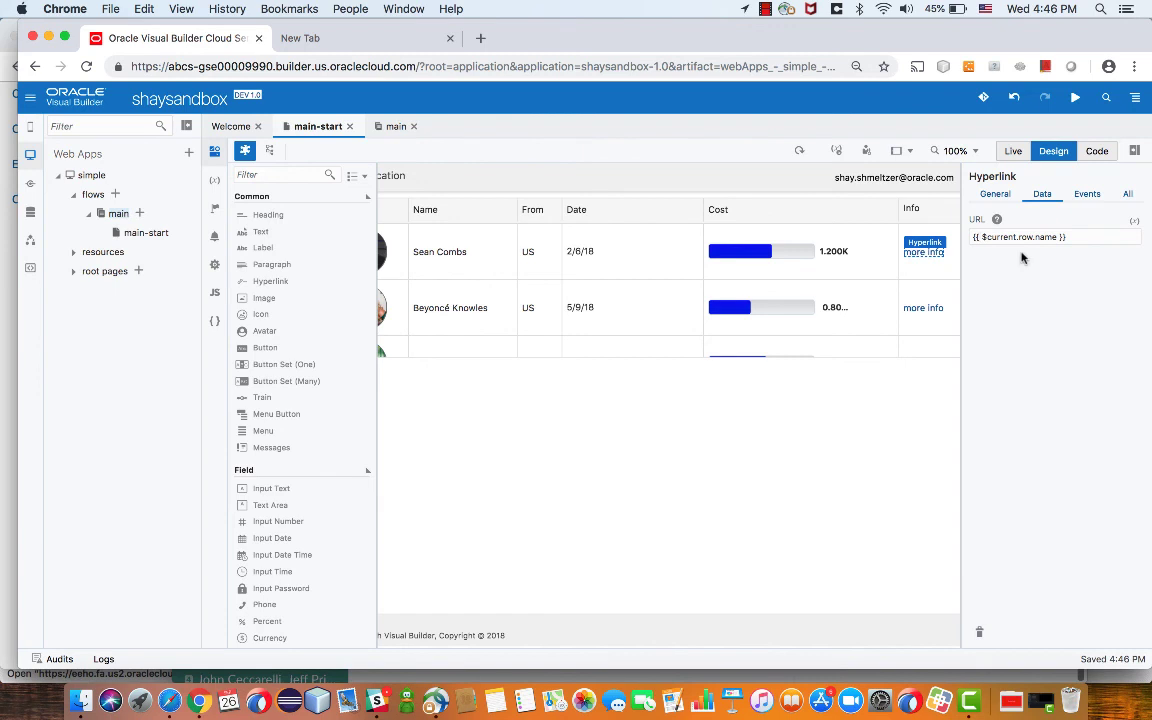
type("\"\"+")
key("super+v")
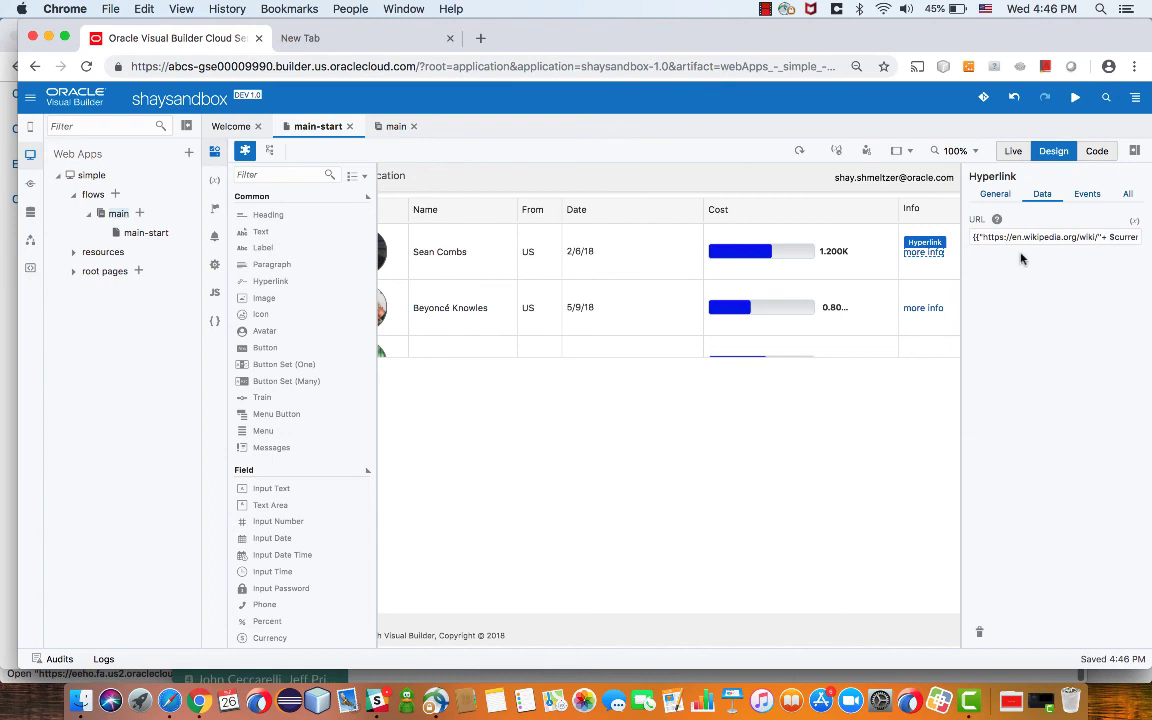
left_click(1076, 98)
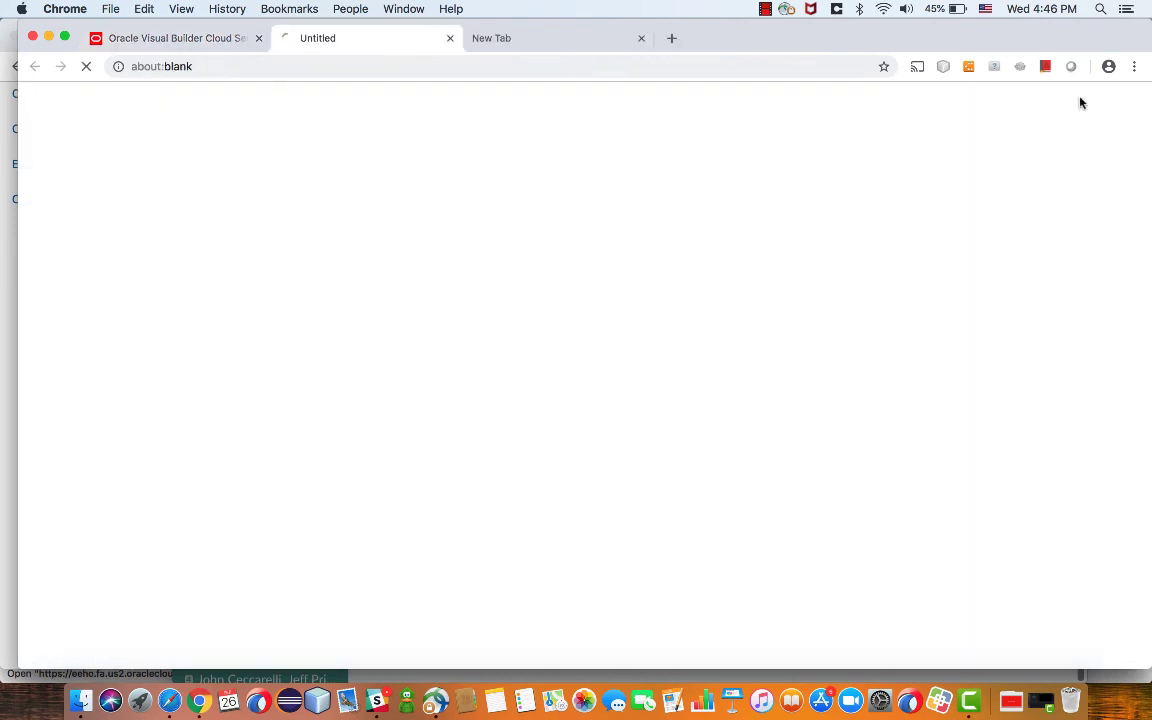
In the preview, follow the second row's 'more info' link to its Wikipedia article
left_click(641, 39)
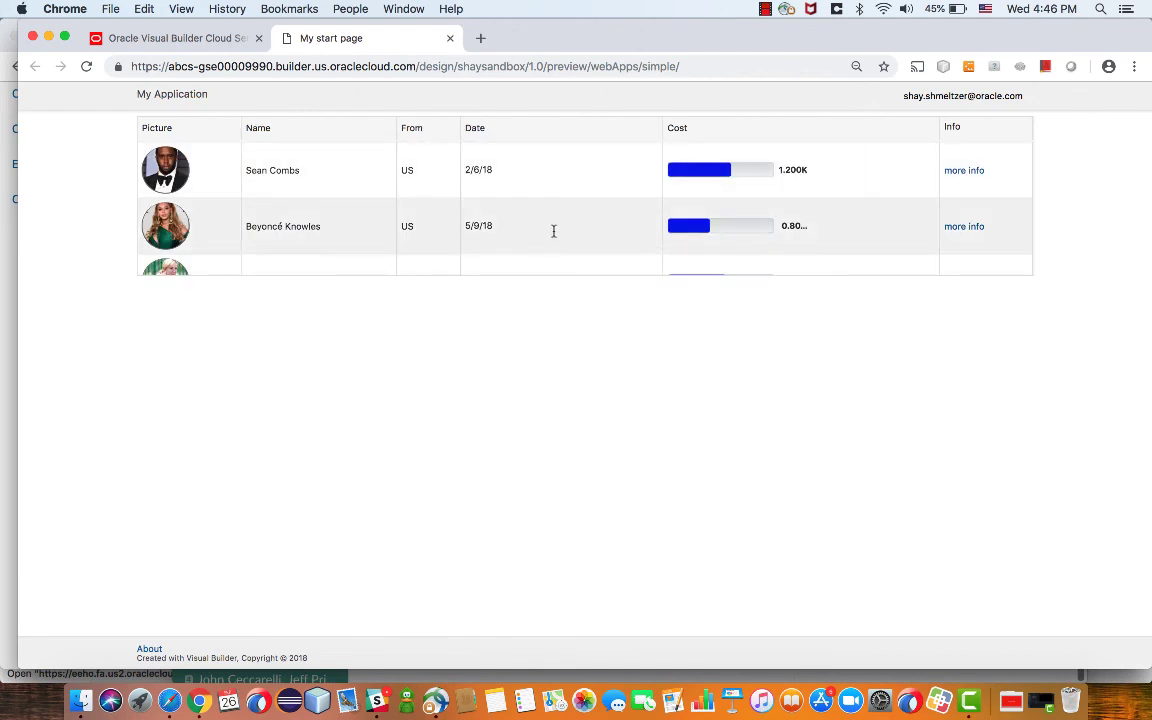
left_click(553, 230)
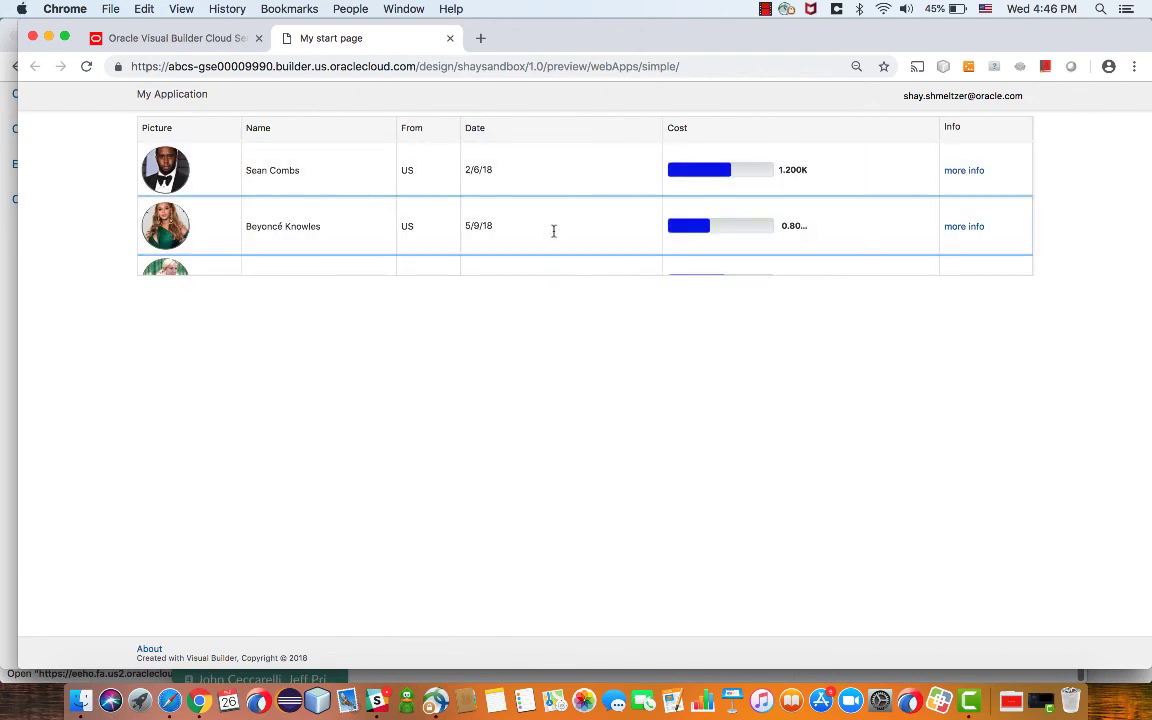
left_click(957, 228)
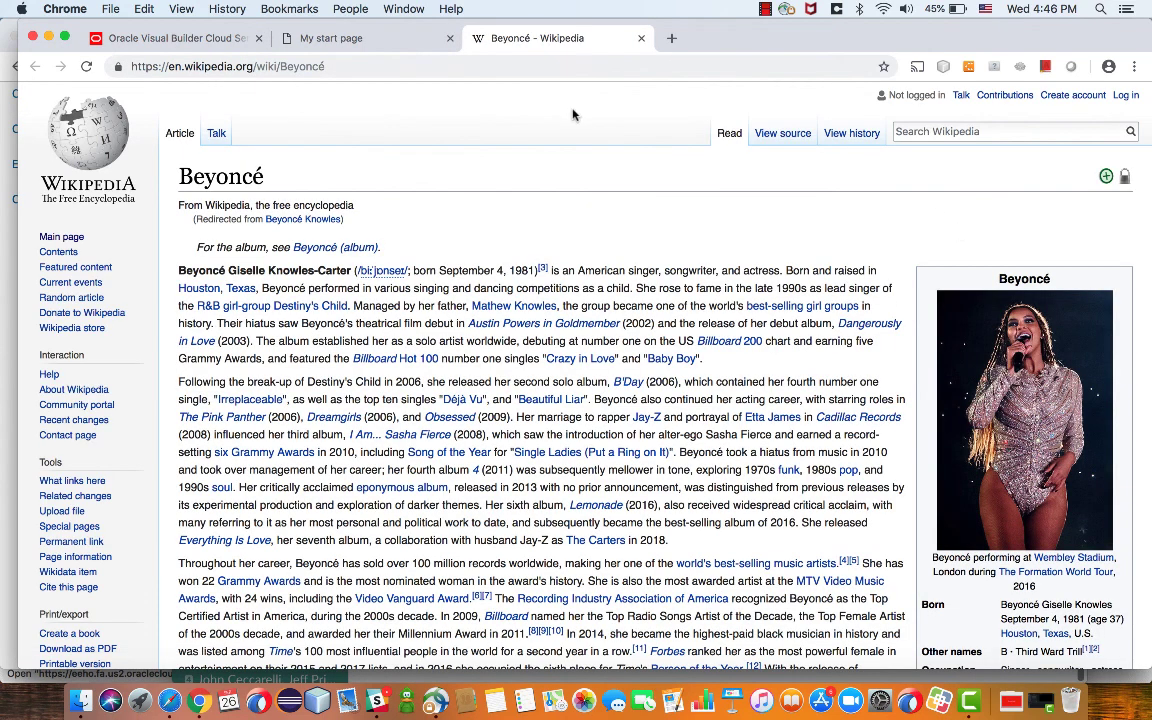
Return to the running app preview and scroll the table to load more rows
left_click(232, 40)
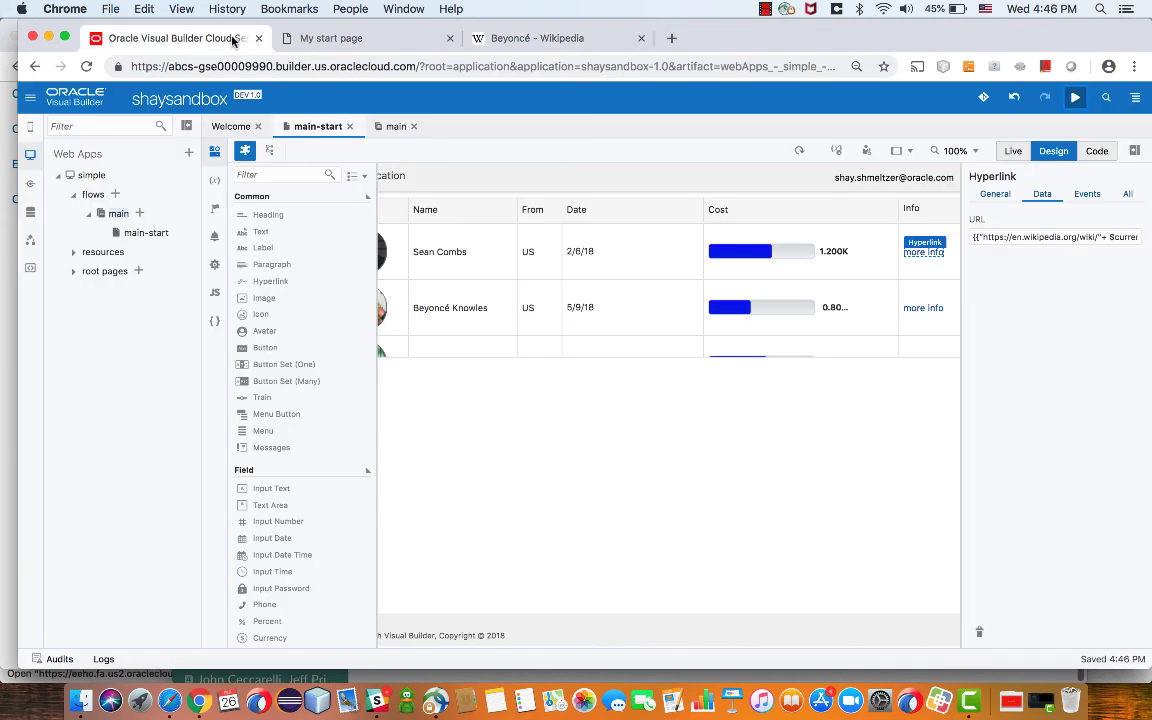
left_click(303, 38)
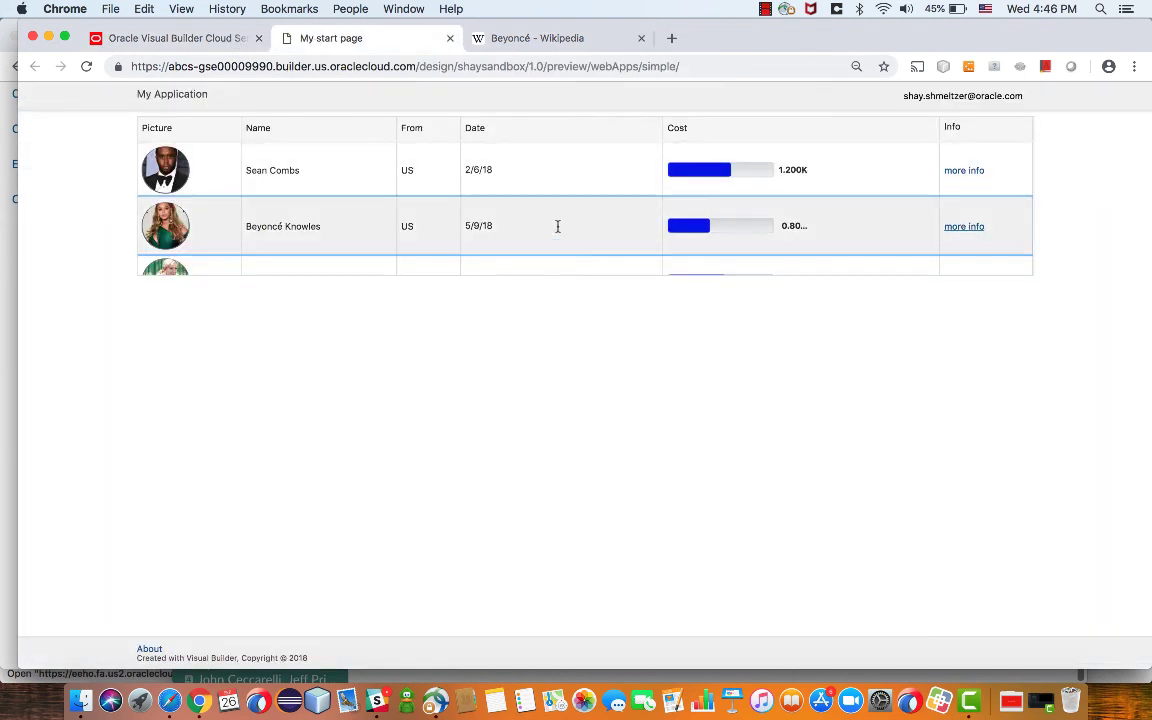
scroll(556, 226, "down", 2)
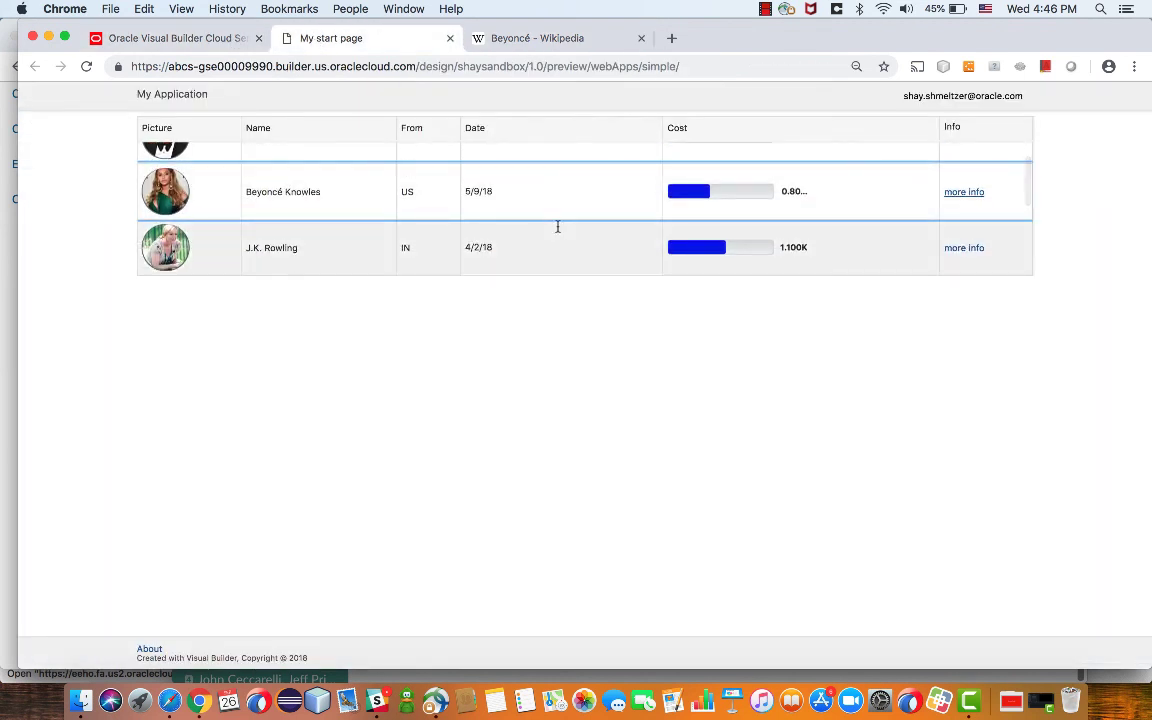
scroll(558, 227, "down", 3)
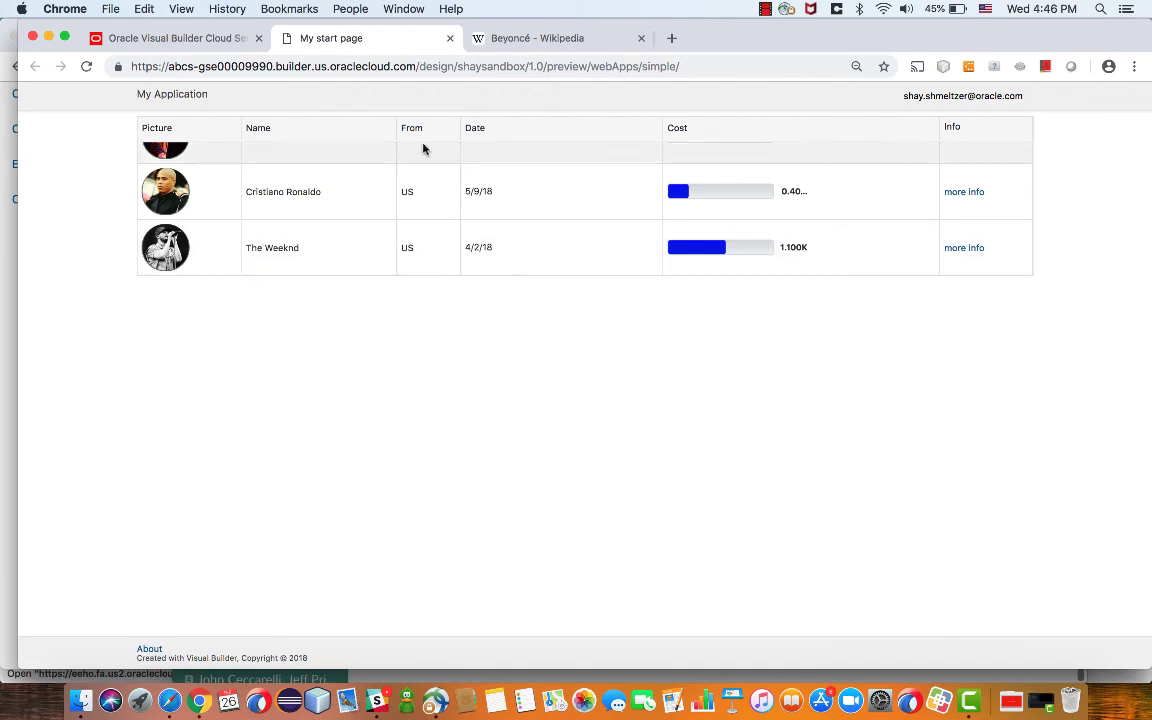